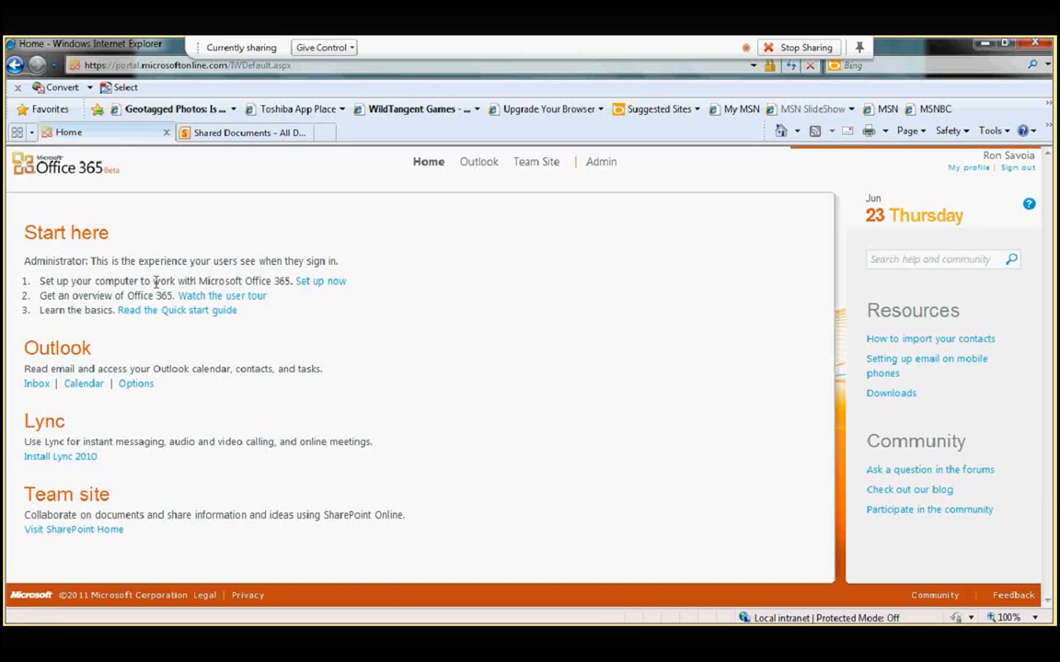
# Launch the Office 365 desktop apps setup to view which applications it configures, and cancel the installation
pyautogui.click(322, 285)
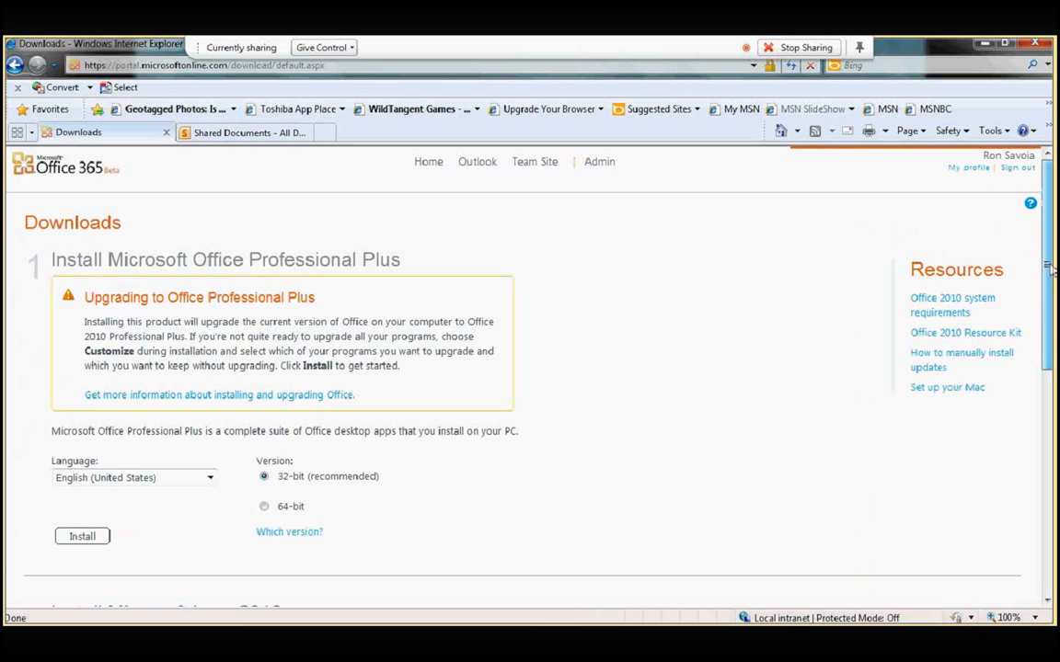
pyautogui.moveTo(1047, 267); pyautogui.dragTo(1054, 584)
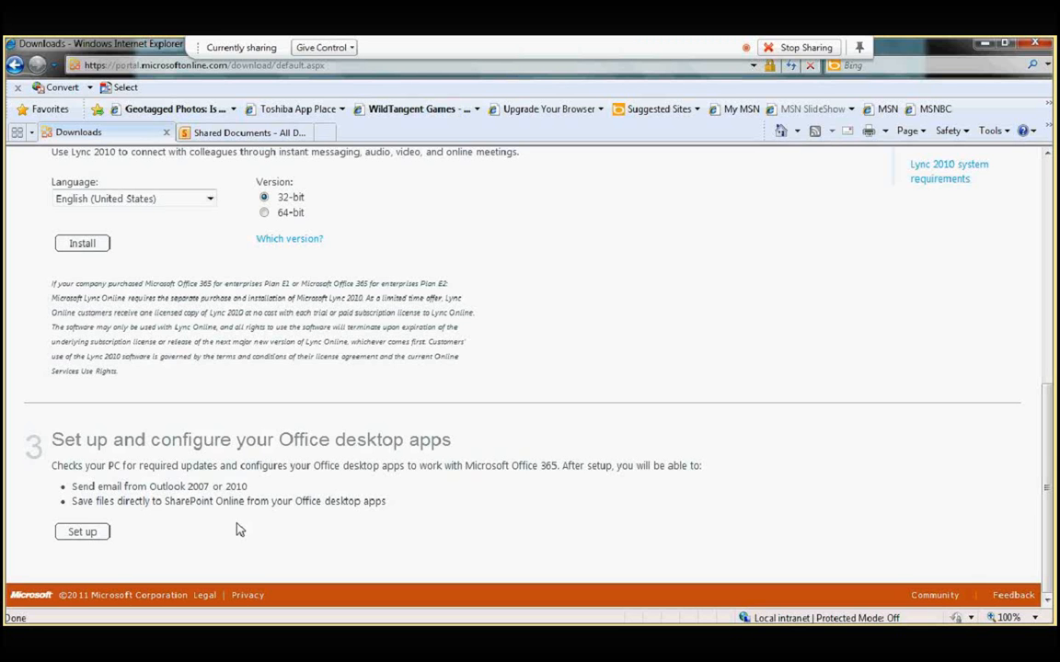
pyautogui.click(96, 535)
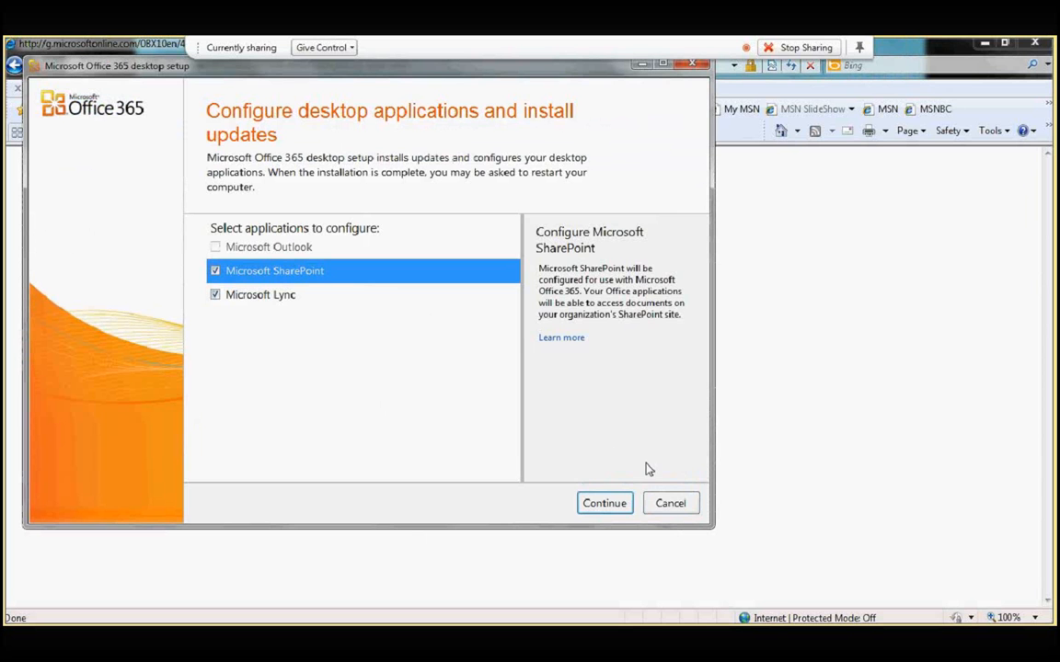
pyautogui.click(671, 505)
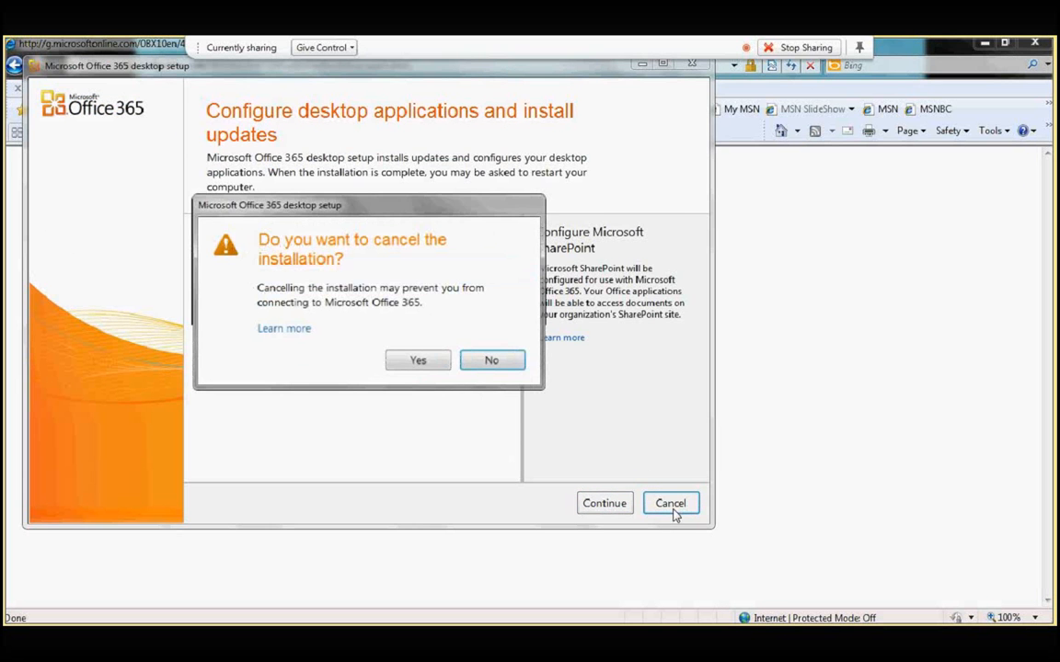
pyautogui.click(418, 360)
# Try to add the team site's Shared Documents library to the SharePoint Sites shortcuts in Microsoft Office
pyautogui.click(216, 134)
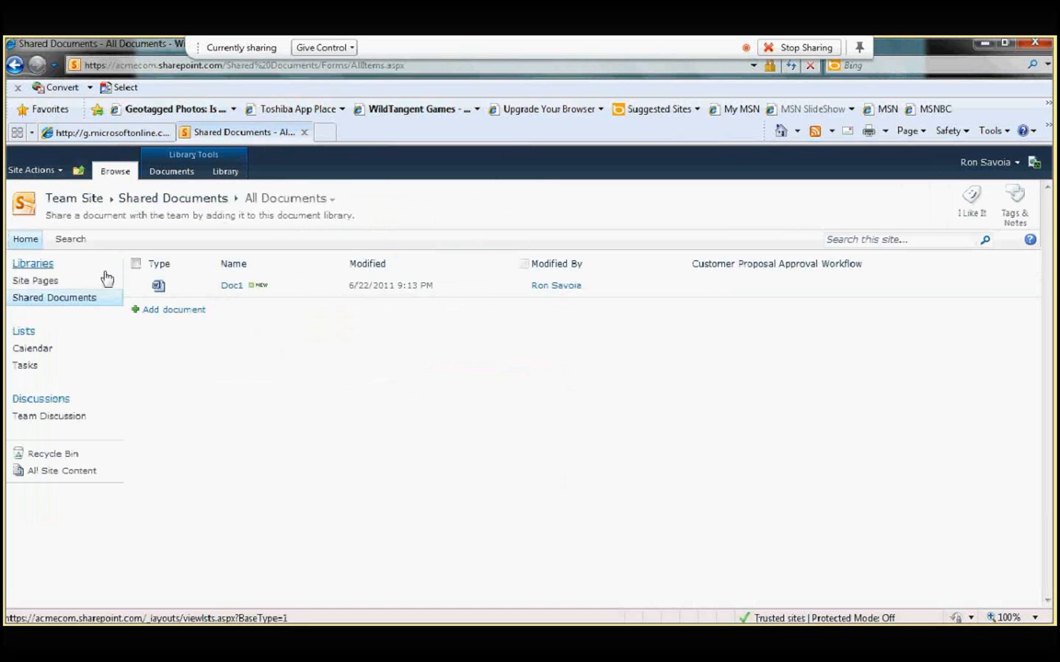
pyautogui.click(226, 172)
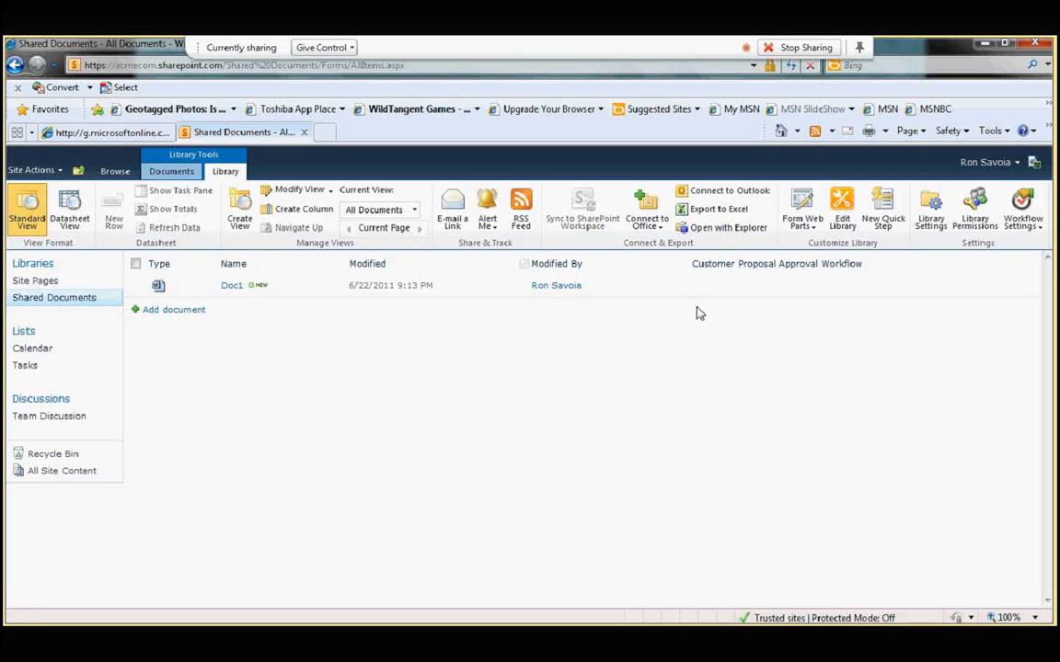
pyautogui.click(661, 229)
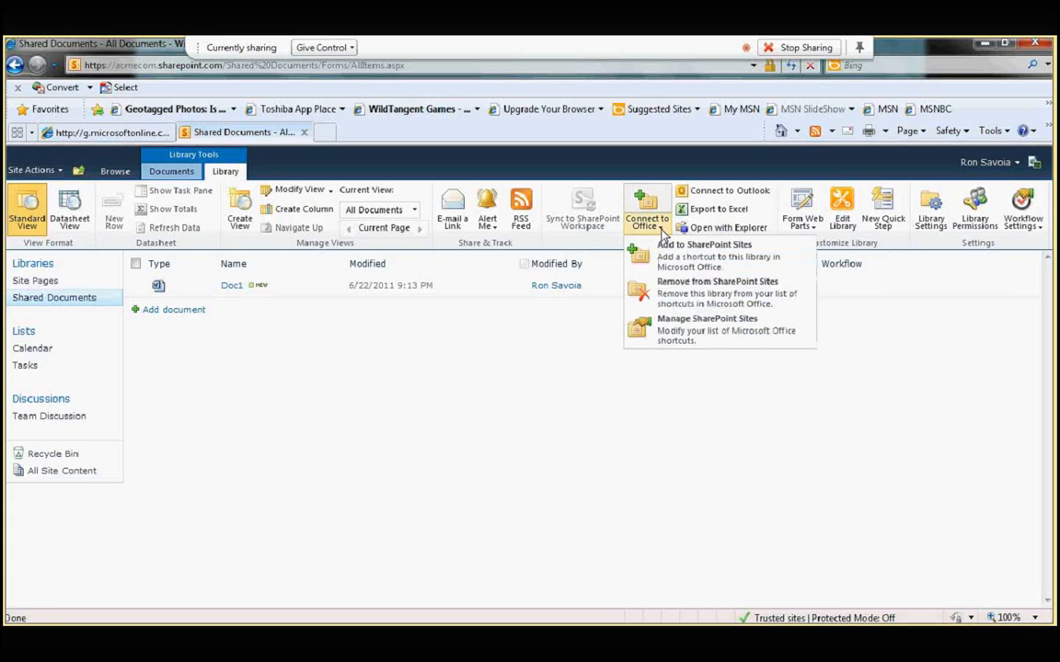
pyautogui.click(705, 268)
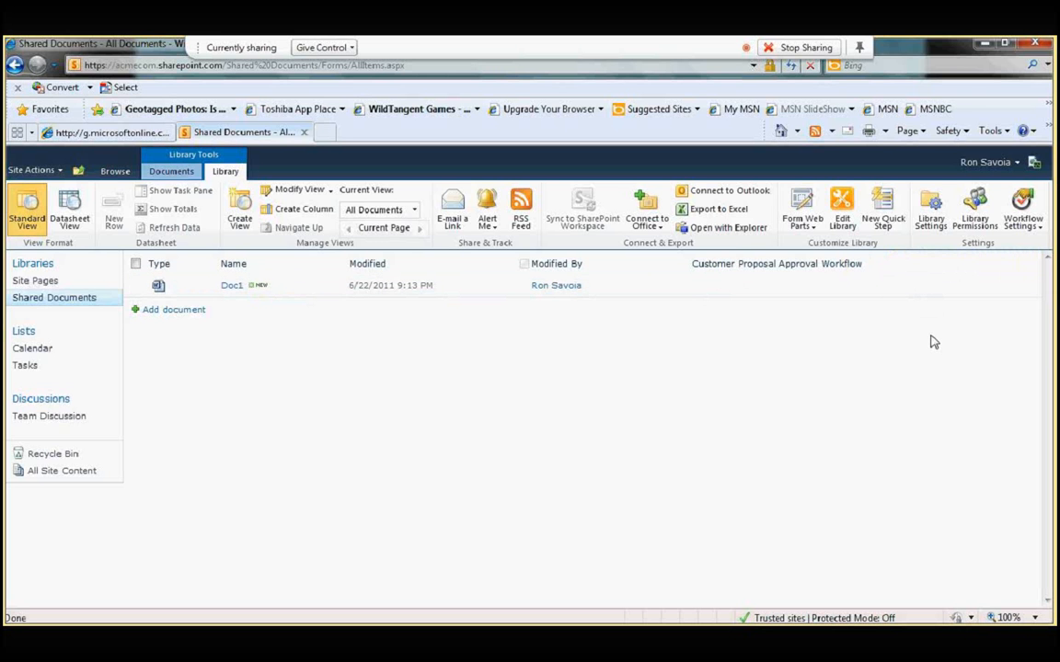
# Open the Shared Documents library in Windows Explorer and copy the folder's address
pyautogui.moveTo(933, 343); pyautogui.dragTo(728, 239)
pyautogui.click(763, 374)
pyautogui.click(736, 232)
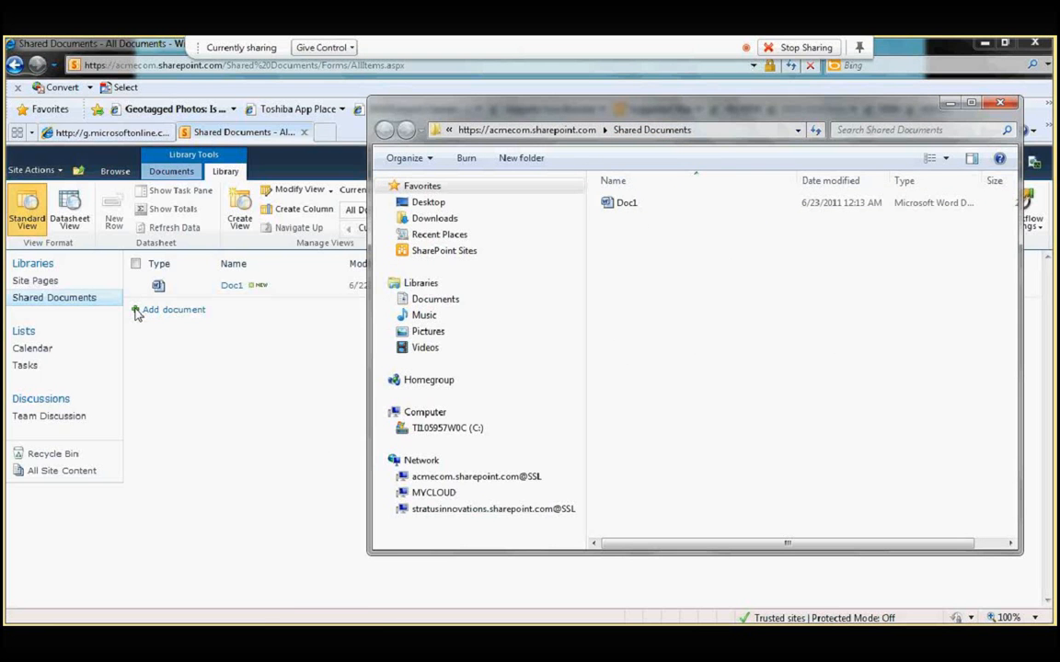
pyautogui.rightClick(672, 134)
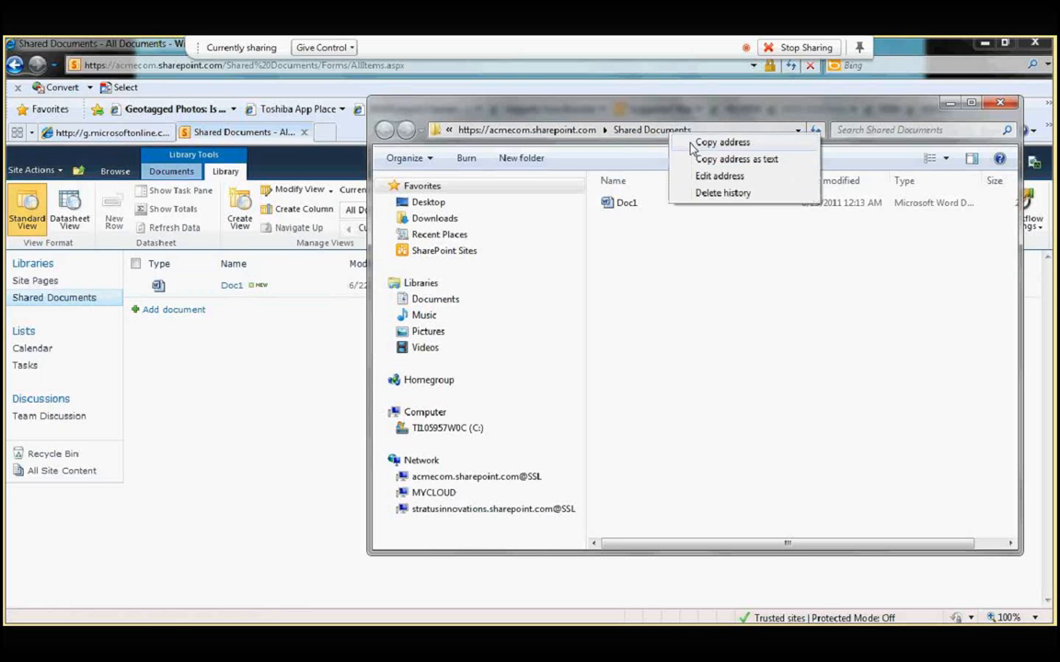
pyautogui.click(721, 144)
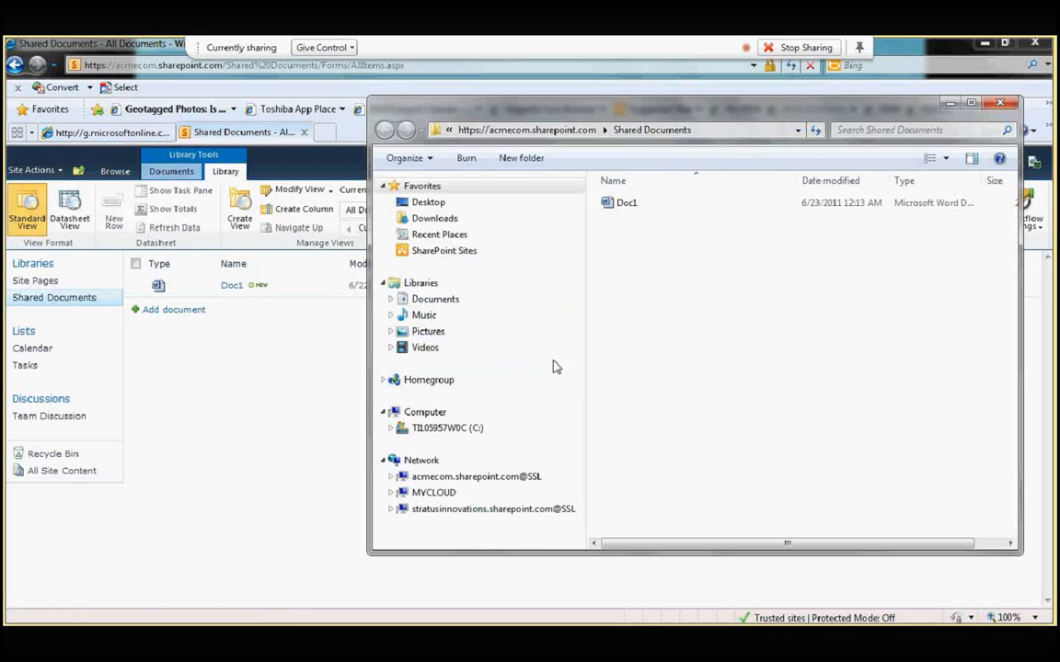
# Paste a shortcut to the Shared Documents library into the SharePoint Sites favourites folder and minimise the Explorer window
pyautogui.click(455, 254)
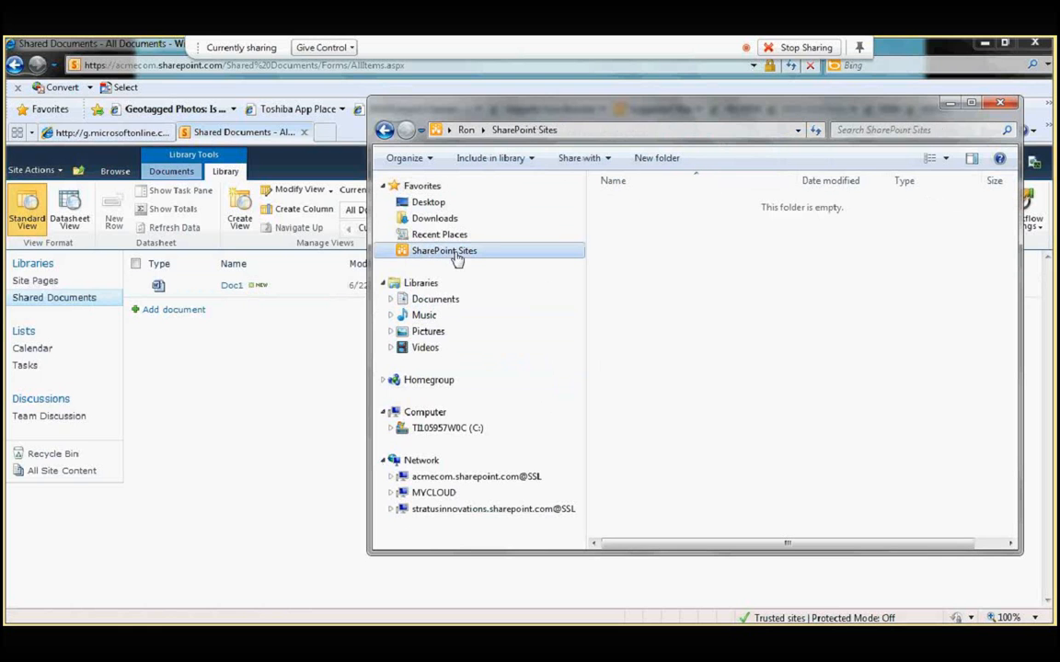
pyautogui.rightClick(630, 236)
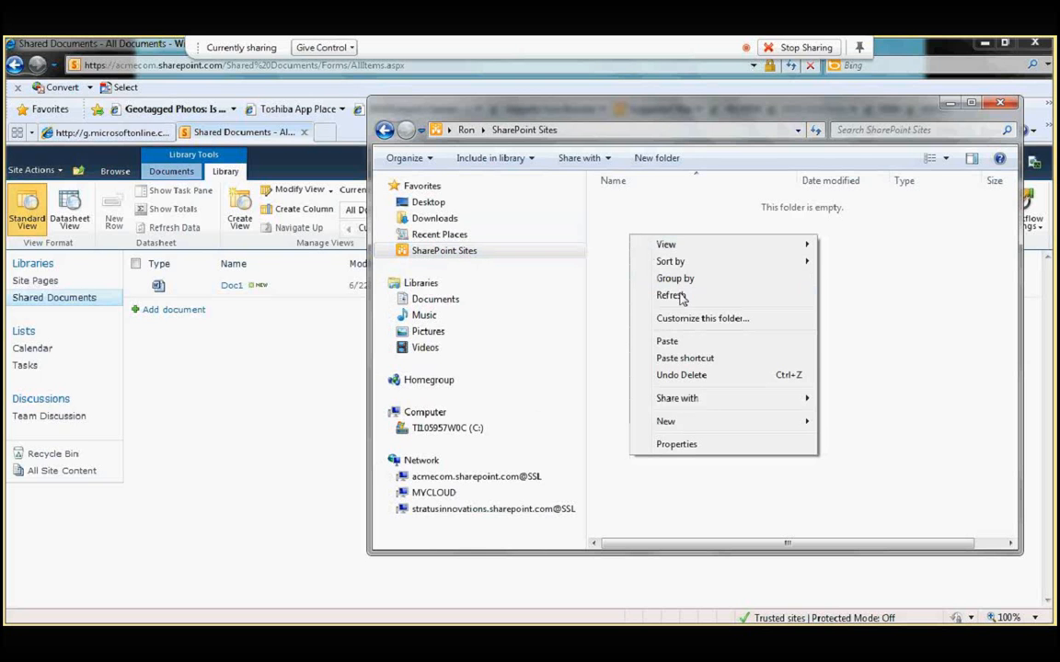
pyautogui.click(693, 359)
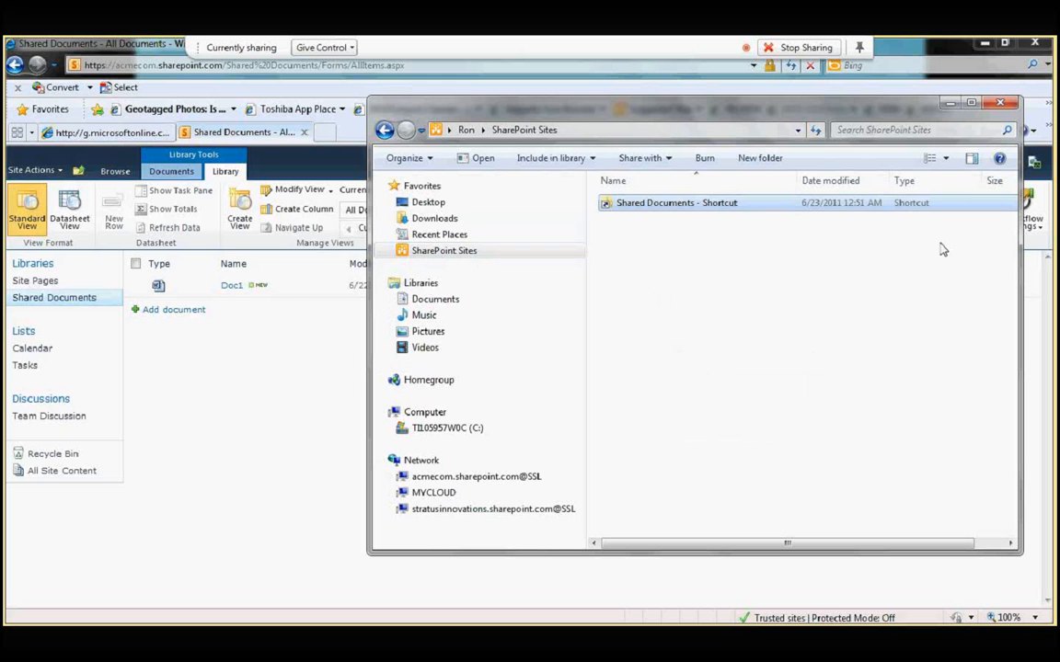
pyautogui.click(950, 104)
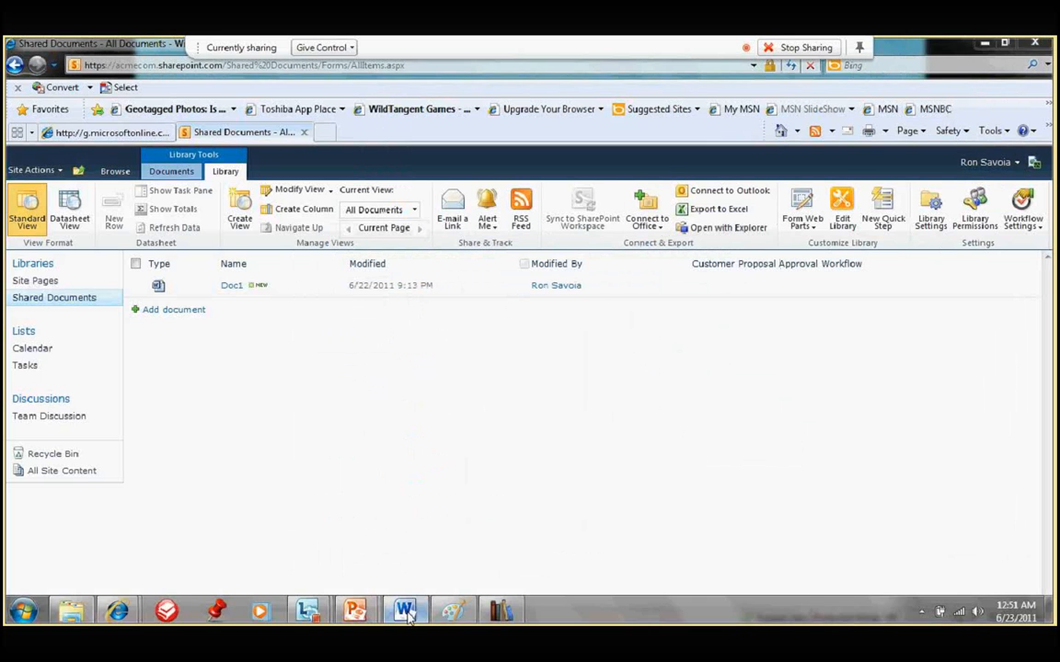
# Switch to the blank document in Word and enter the text "Hello world!"
pyautogui.click(405, 612)
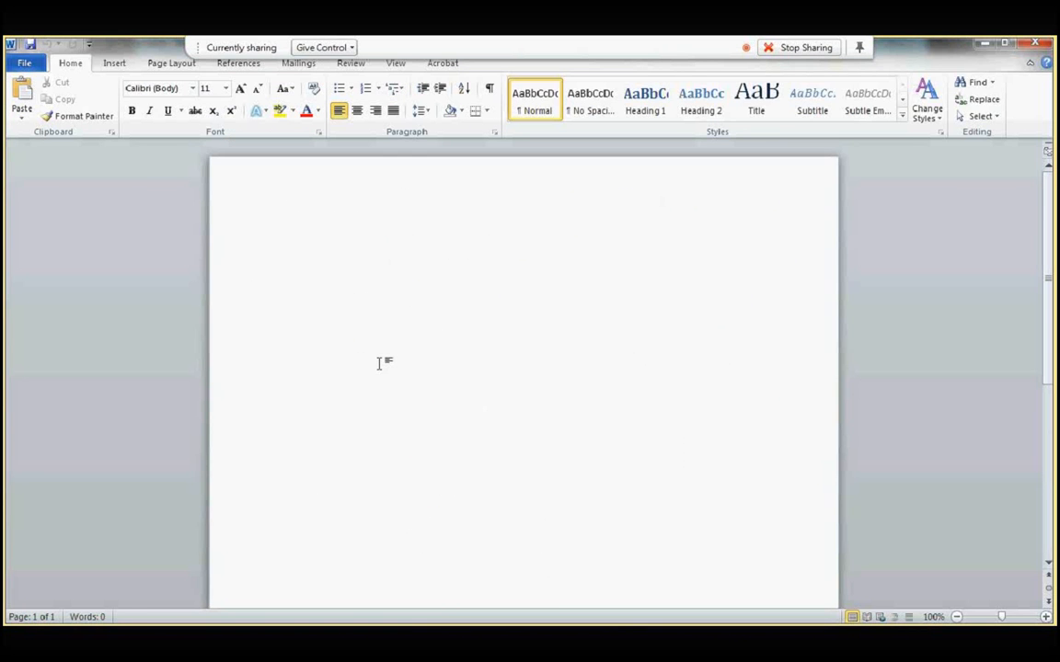
pyautogui.write('Hello world')
pyautogui.write('!')
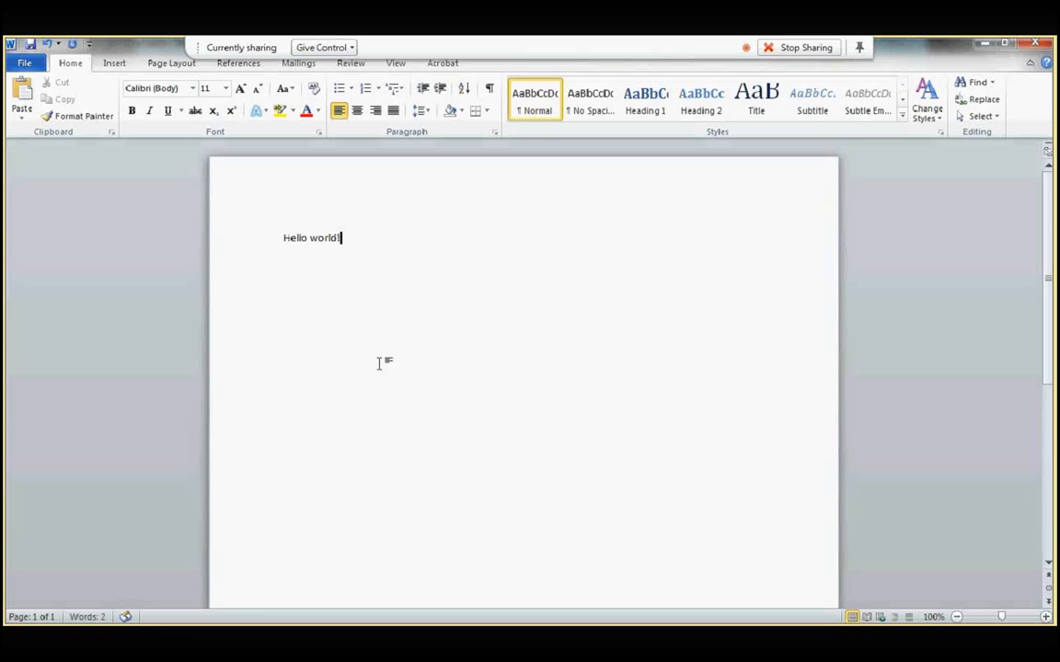
# Save the document as Hello world in the Shared Documents library through the SharePoint Sites shortcut, with the content type Document
pyautogui.click(24, 63)
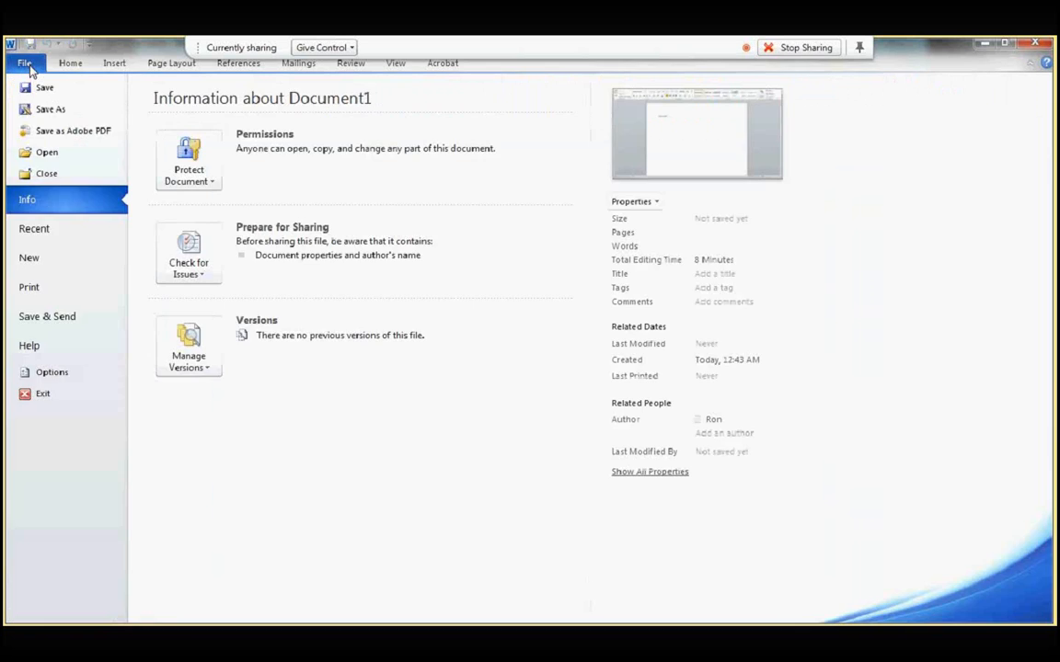
pyautogui.click(50, 109)
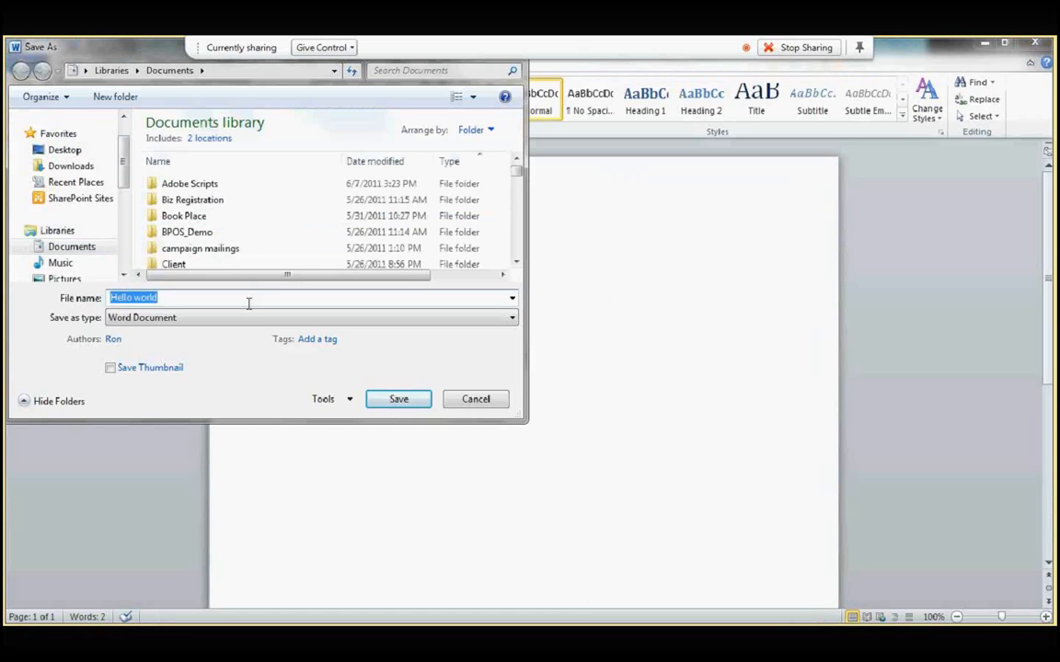
pyautogui.moveTo(124, 164); pyautogui.dragTo(119, 179)
pyautogui.click(100, 168)
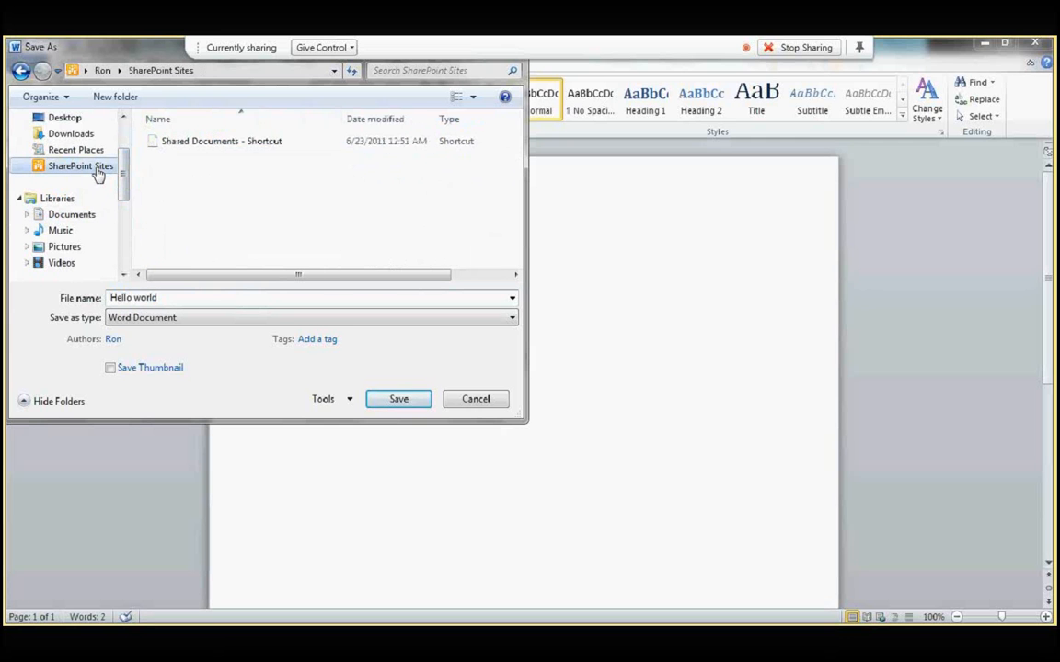
pyautogui.click(203, 143)
pyautogui.doubleClick(203, 148)
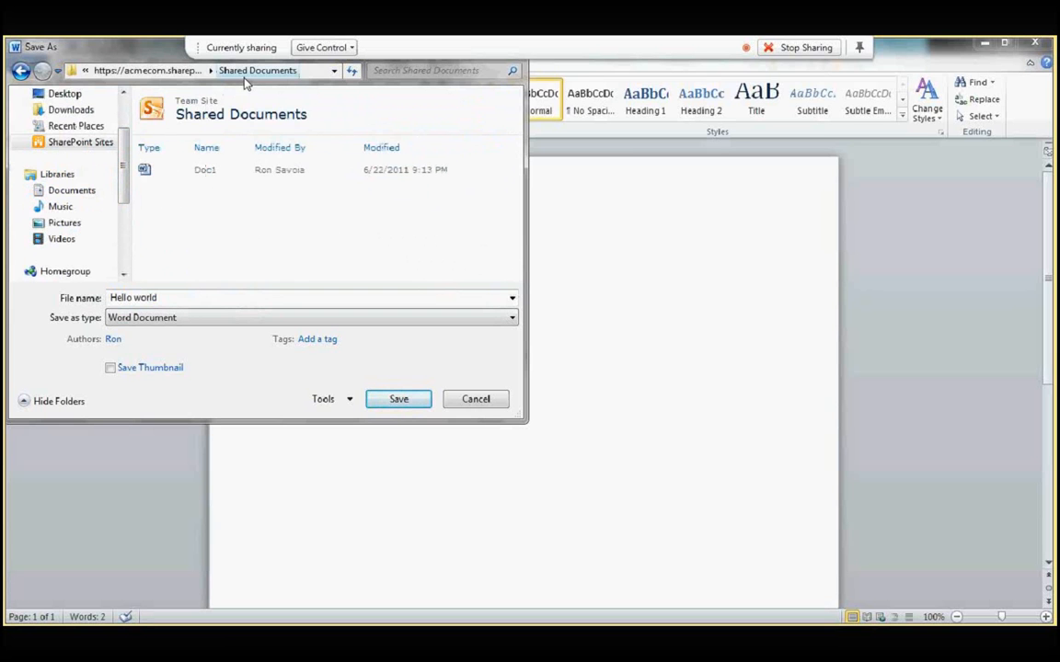
pyautogui.click(396, 403)
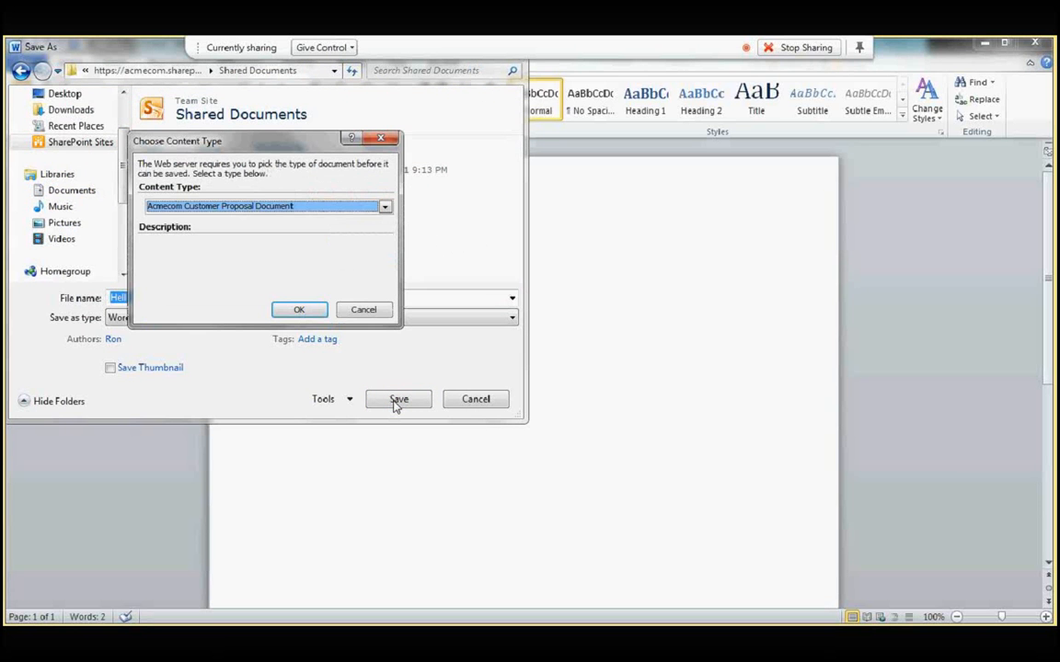
pyautogui.click(385, 208)
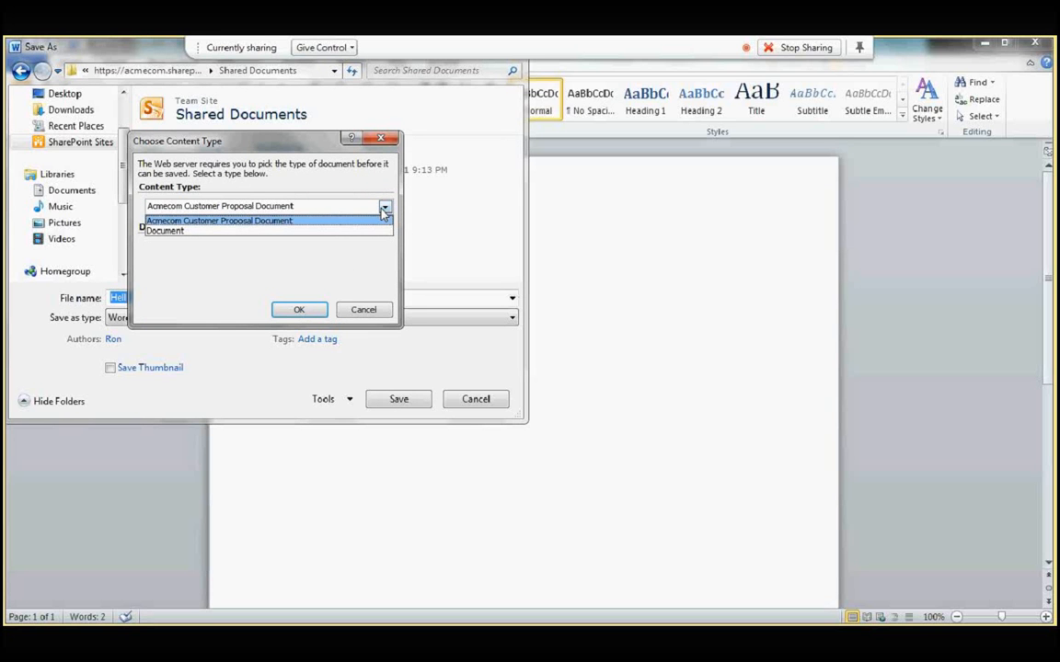
pyautogui.click(369, 232)
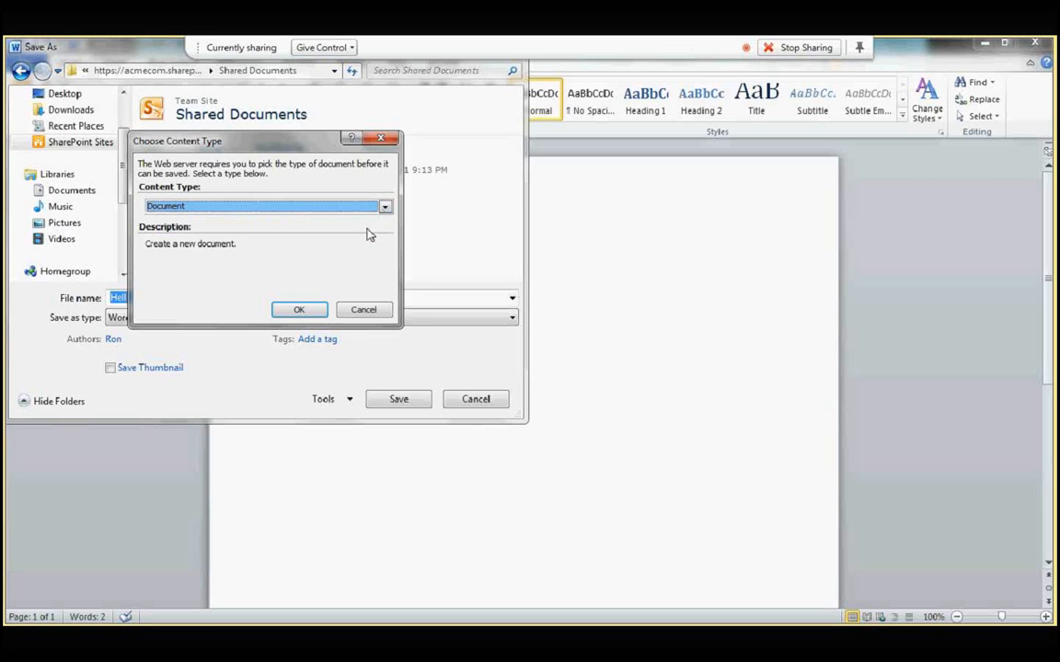
pyautogui.click(299, 310)
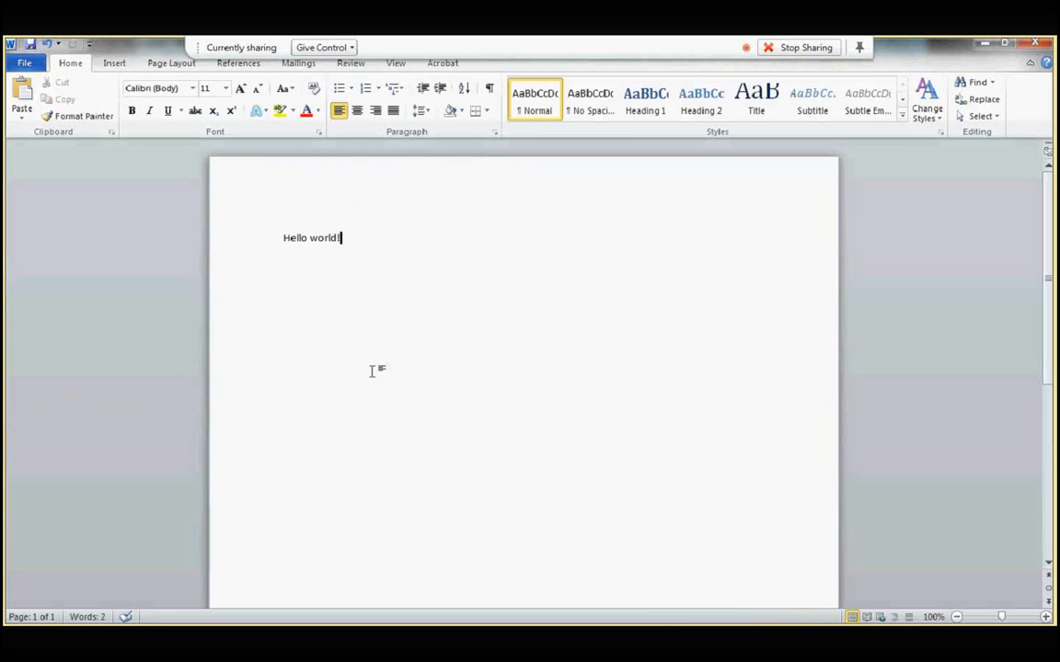
# Minimise Word and refresh the Shared Documents page in the browser to check for the saved document
pyautogui.click(986, 48)
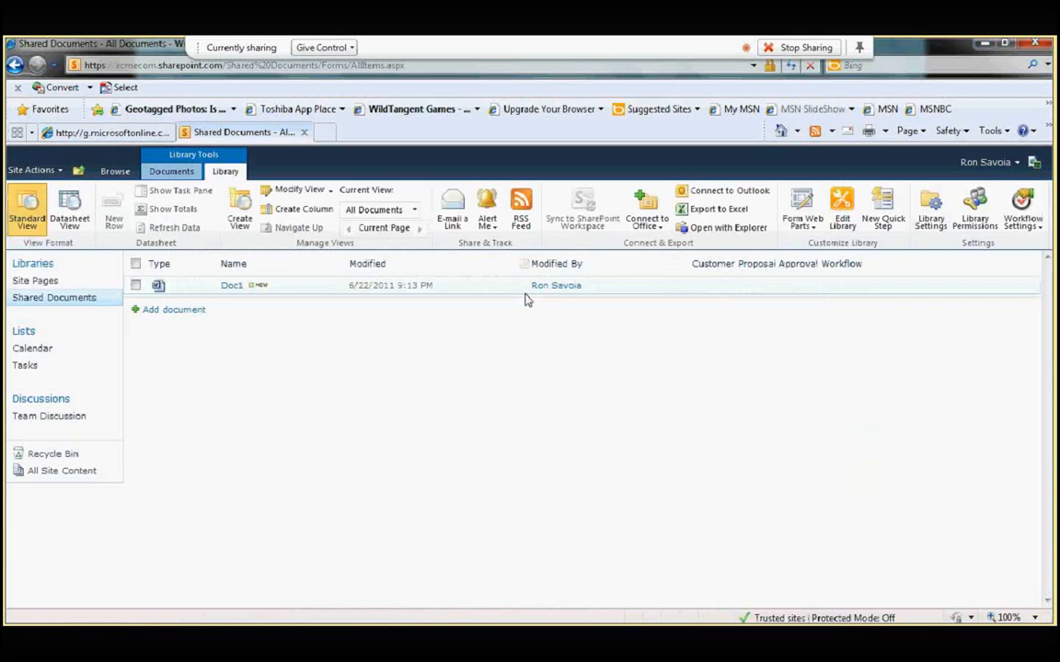
pyautogui.rightClick(522, 307)
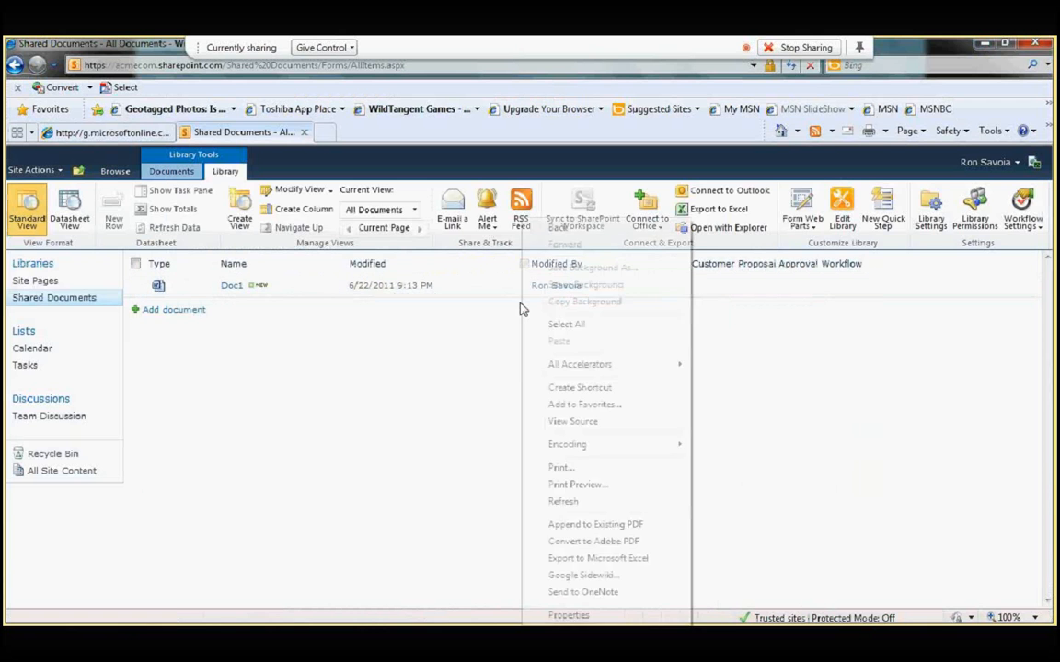
pyautogui.click(570, 502)
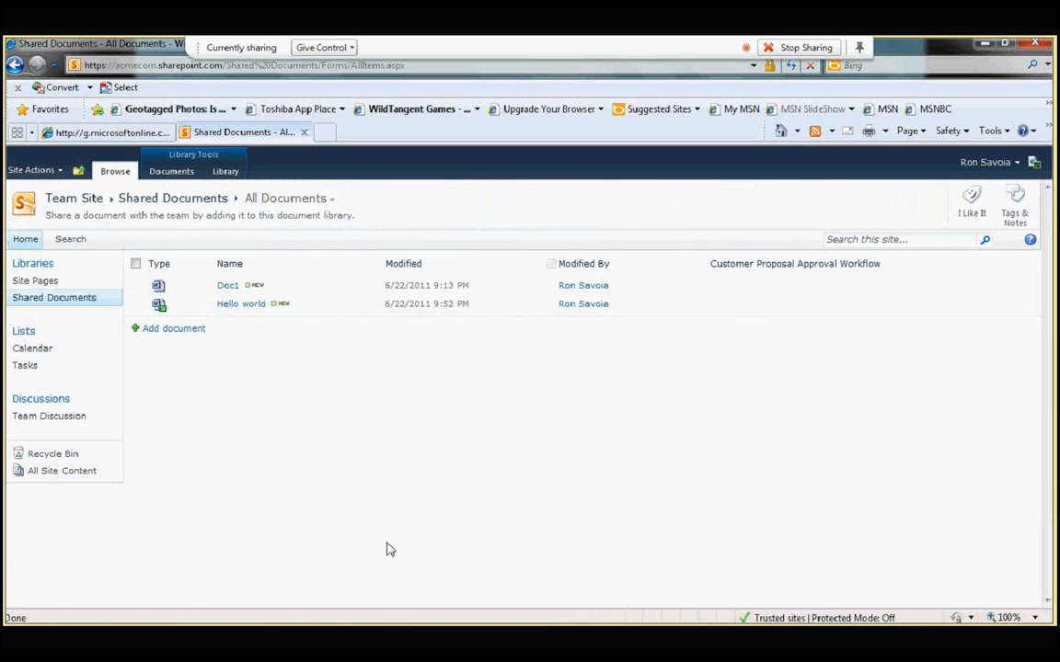
# Switch to Paint and scribble freehand black pencil lines across the canvas of my painting
pyautogui.moveTo(378, 644)
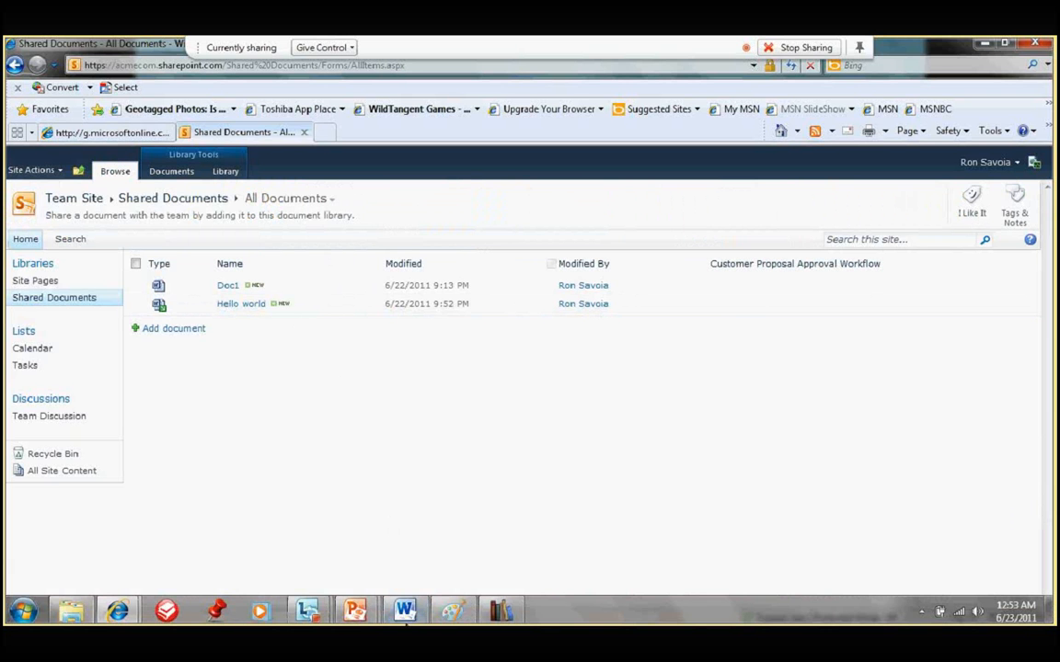
pyautogui.click(453, 616)
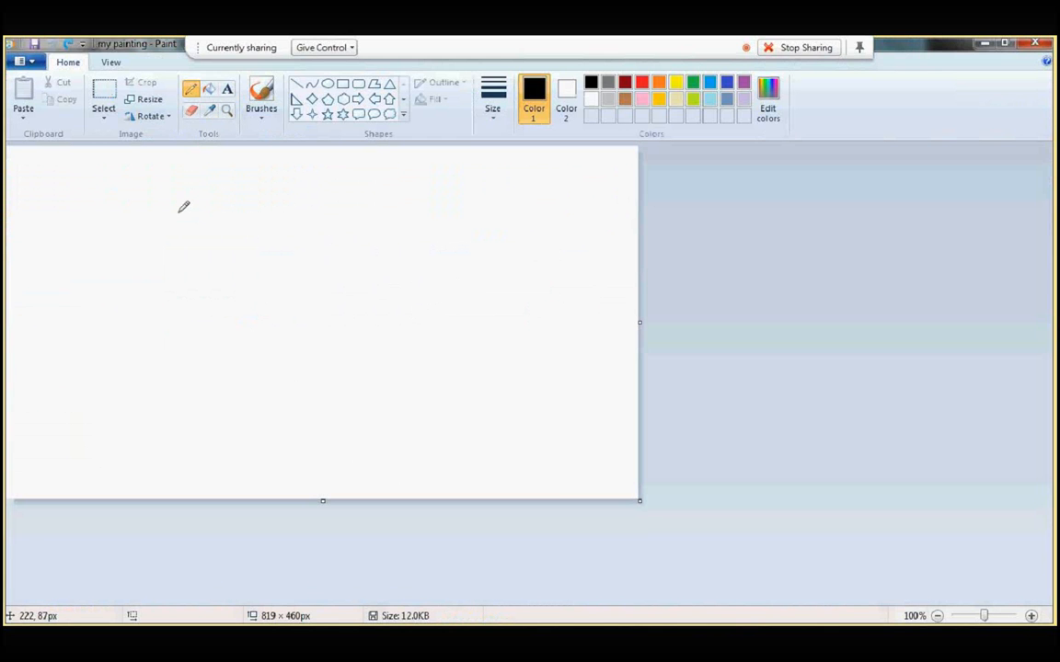
pyautogui.moveTo(179, 214)
pyautogui.mouseDown()
pyautogui.moveTo(317, 284)
pyautogui.moveTo(235, 322)
pyautogui.moveTo(303, 146)
pyautogui.moveTo(292, 178)
pyautogui.mouseUp()
pyautogui.moveTo(322, 213)
pyautogui.mouseDown()
pyautogui.moveTo(300, 300)
pyautogui.moveTo(407, 267)
pyautogui.moveTo(482, 368)
pyautogui.moveTo(162, 313)
pyautogui.moveTo(189, 286)
pyautogui.mouseUp()
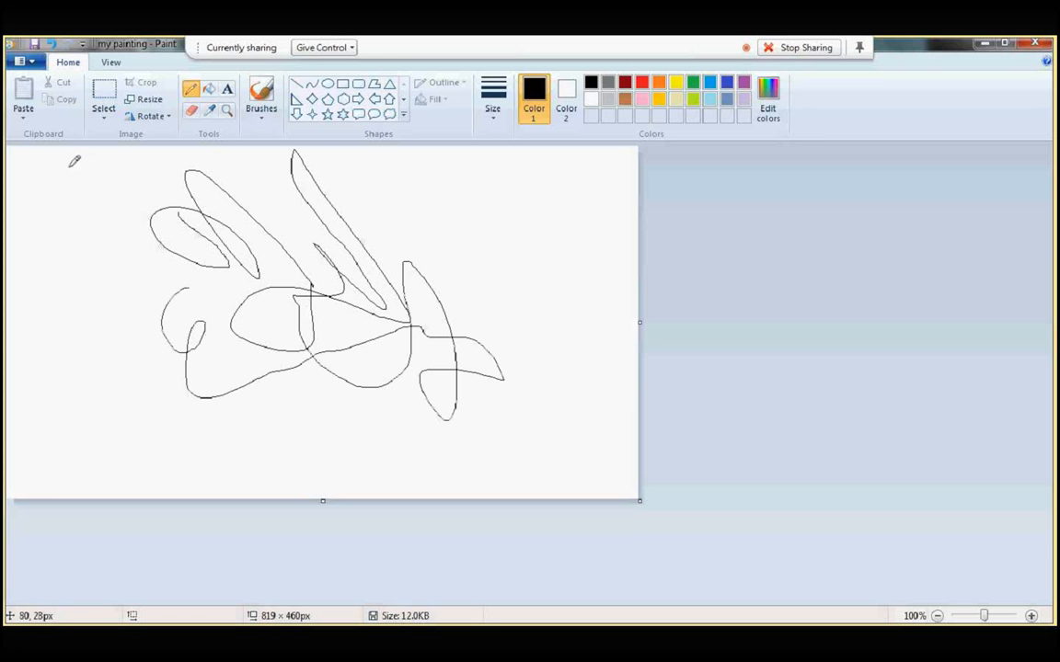
# Save the picture as my painting in PNG format in the Shared Documents library through the SharePoint Sites shortcut
pyautogui.click(32, 64)
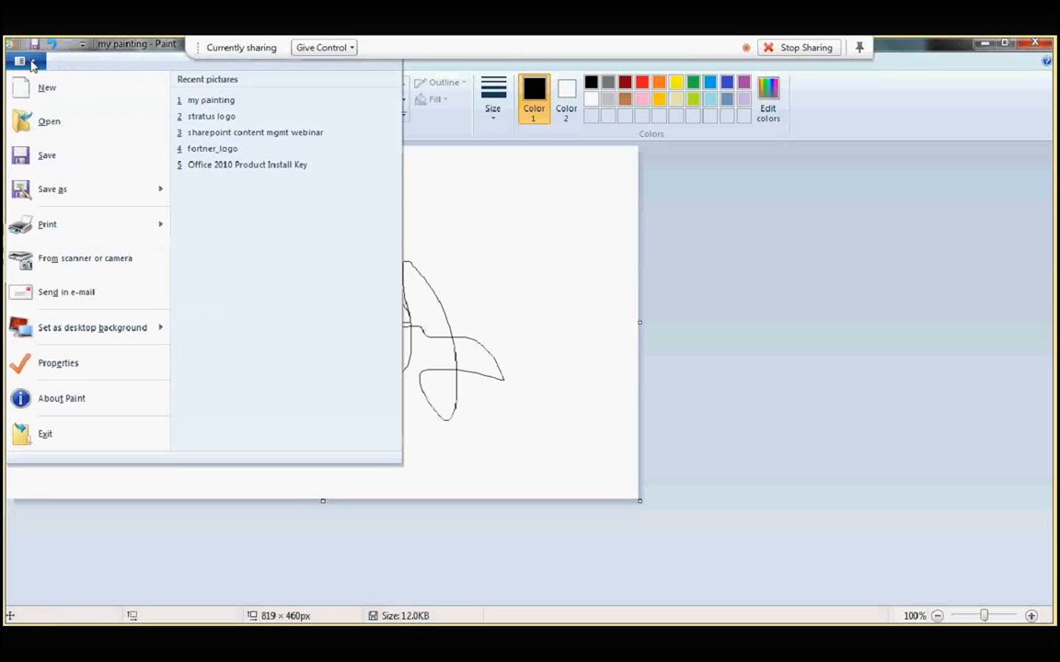
pyautogui.click(55, 190)
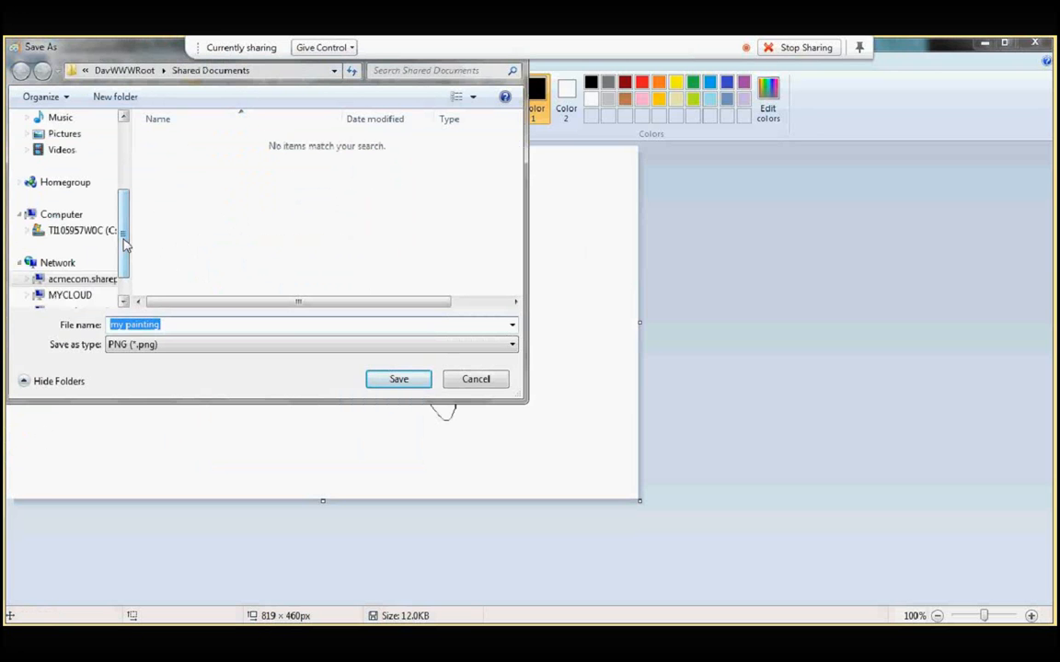
pyautogui.moveTo(125, 244); pyautogui.dragTo(125, 166)
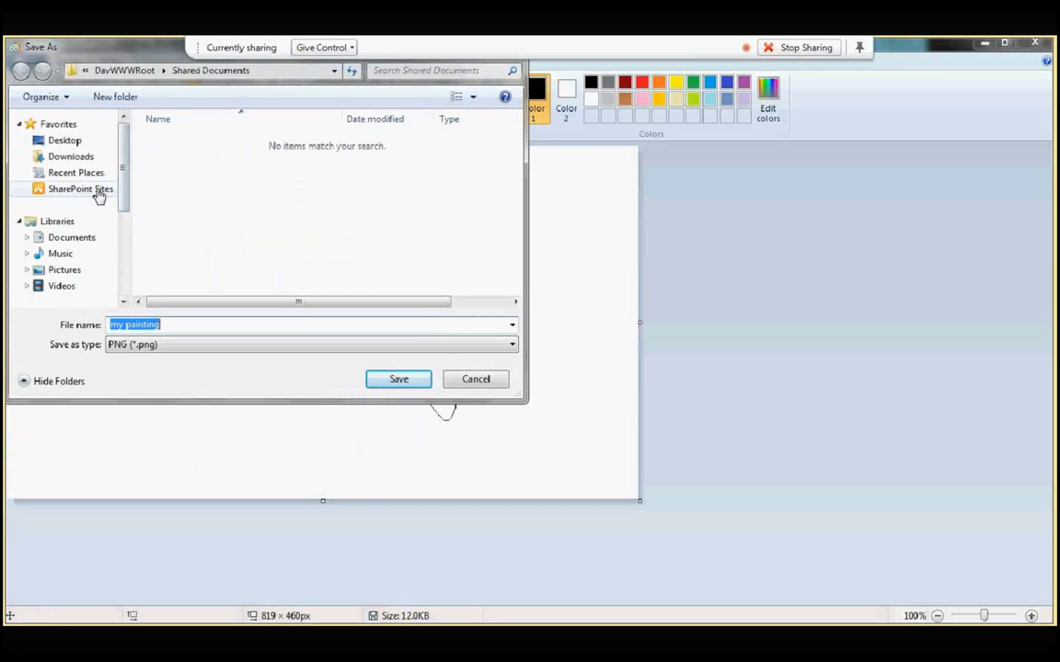
pyautogui.click(99, 196)
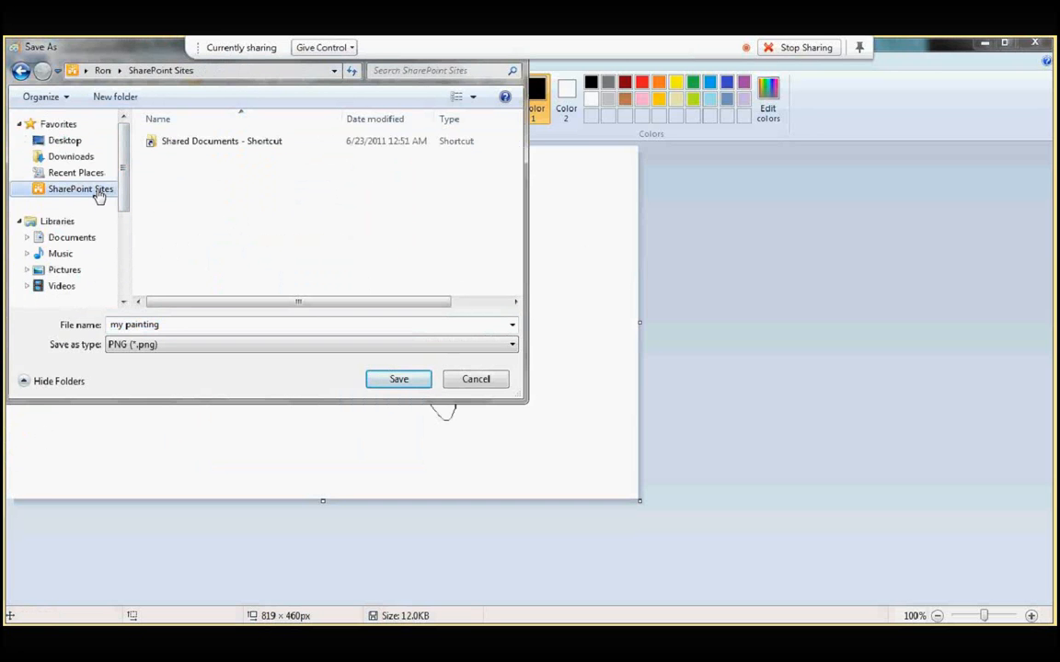
pyautogui.doubleClick(227, 146)
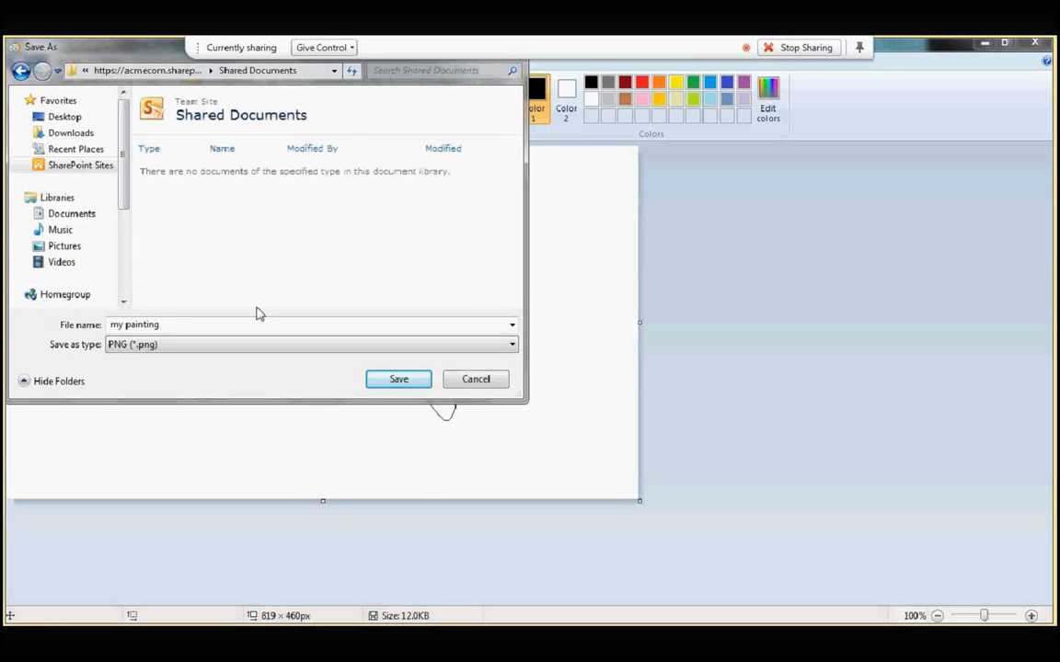
pyautogui.click(397, 380)
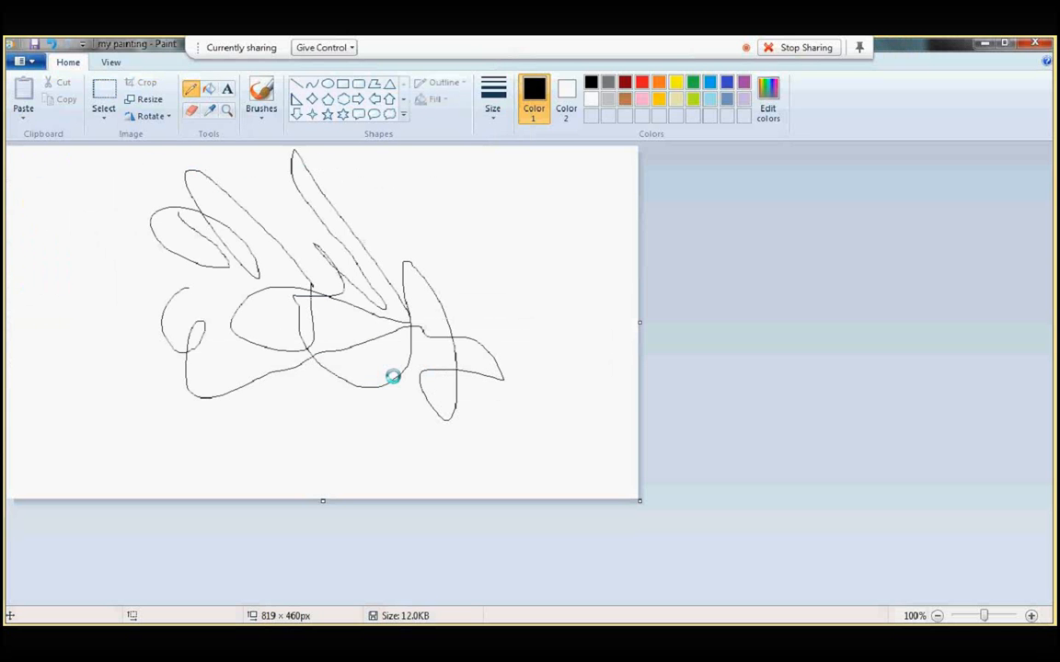
# Minimise Paint and refresh the Shared Documents page in the browser to check for the saved painting
pyautogui.click(986, 45)
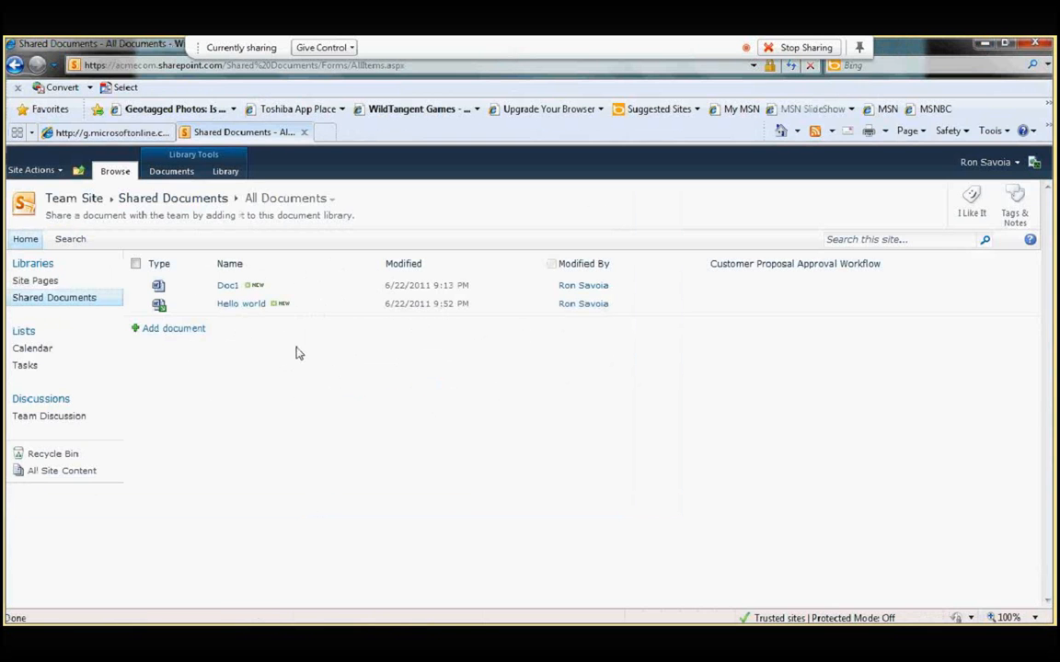
pyautogui.rightClick(306, 359)
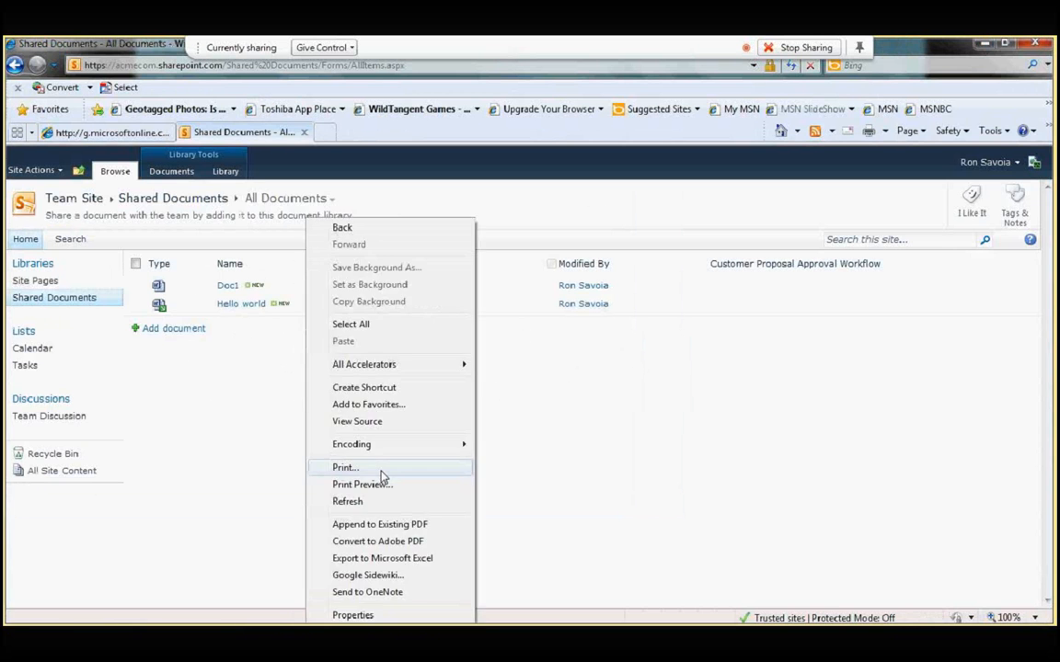
pyautogui.click(372, 499)
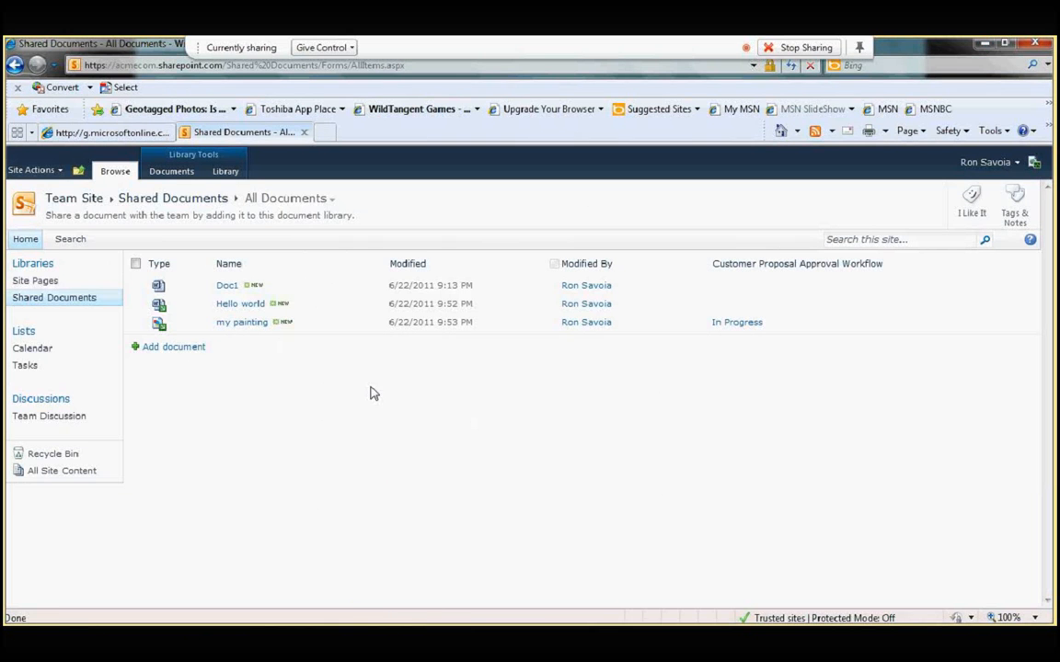
# Switch to calibre and start saving the Calibre Quick Start Guide book to disk
pyautogui.moveTo(463, 617)
pyautogui.click(502, 614)
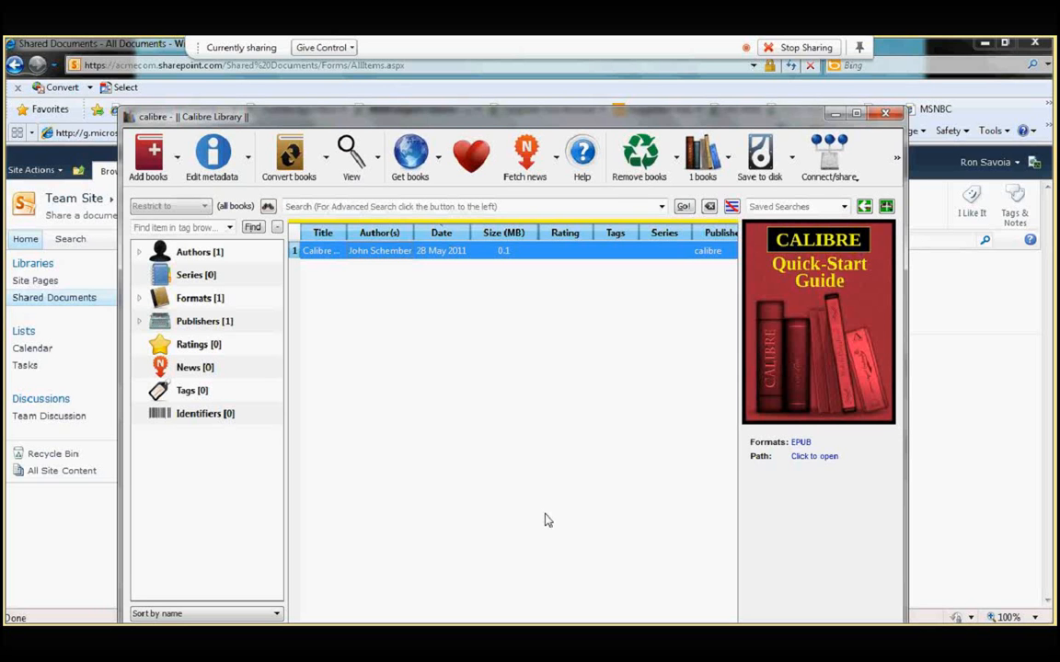
pyautogui.click(434, 357)
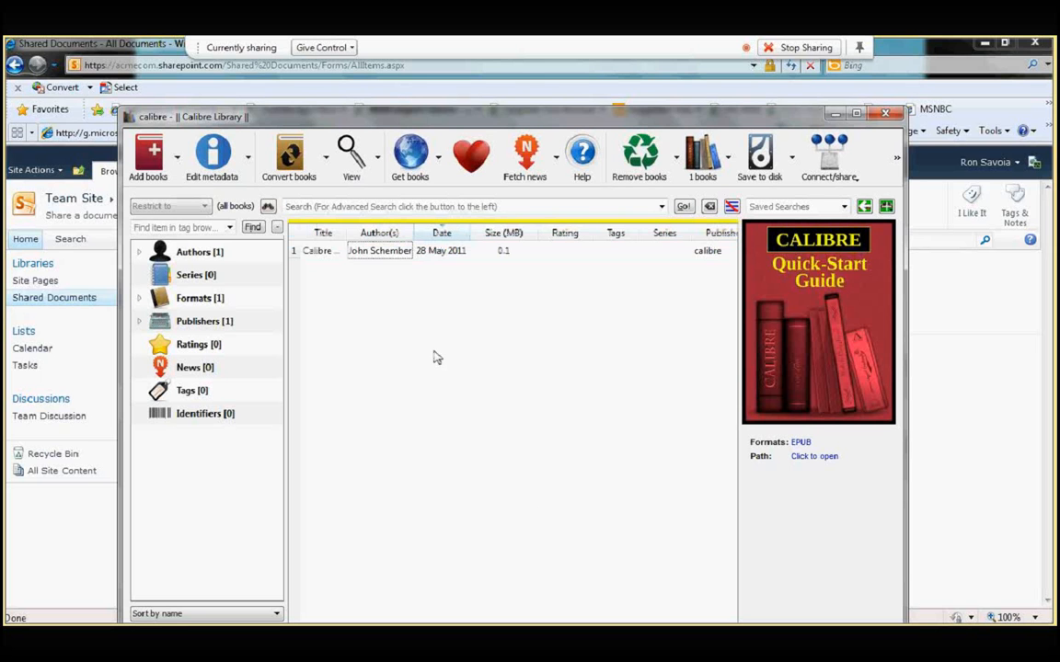
pyautogui.rightClick(391, 250)
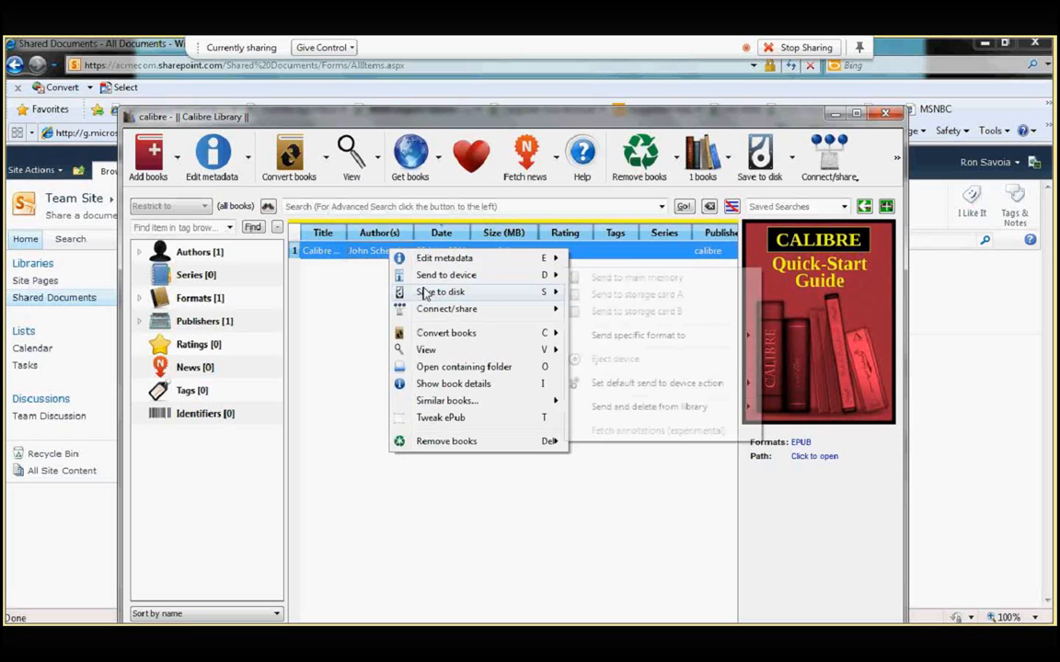
pyautogui.moveTo(428, 294)
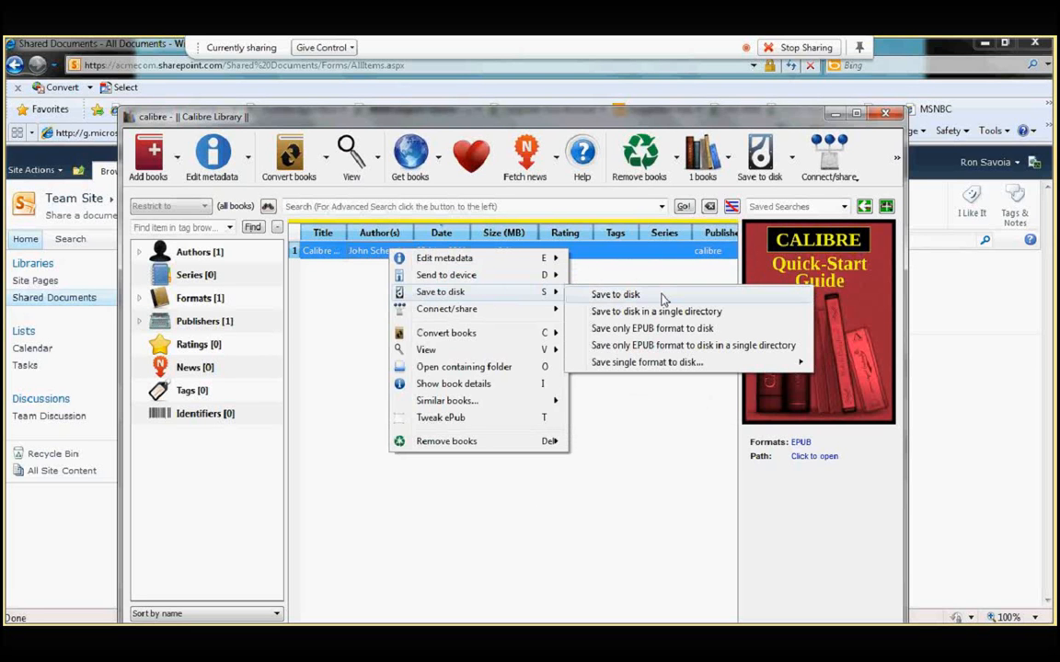
pyautogui.click(616, 295)
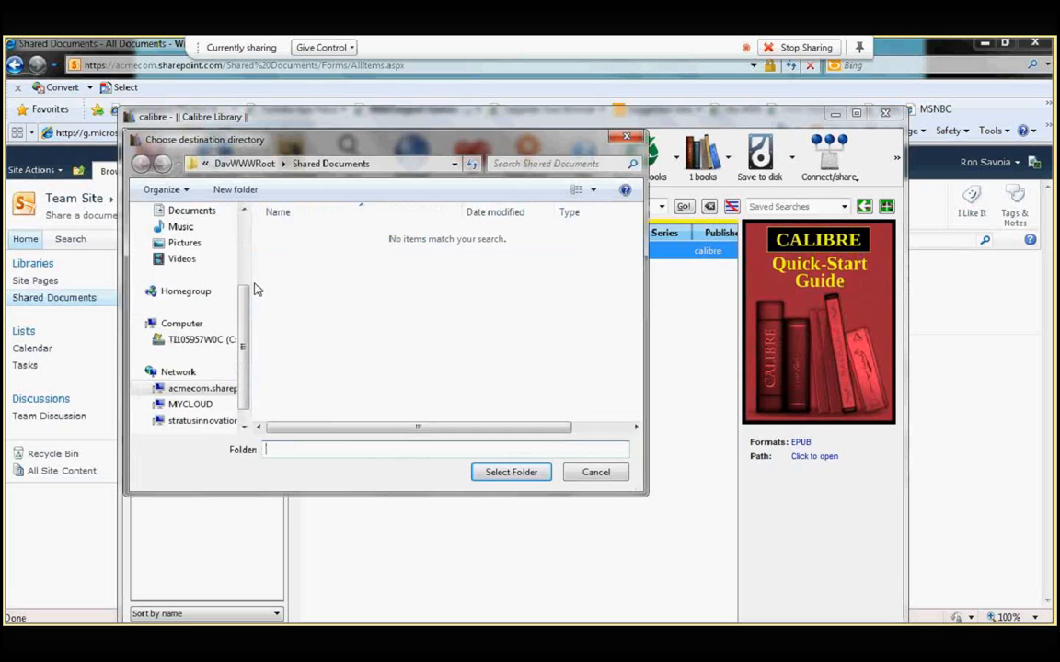
# Choose the Shared Documents library through the SharePoint Sites shortcut as the destination directory for the book
pyautogui.scroll(3, 250, 271)
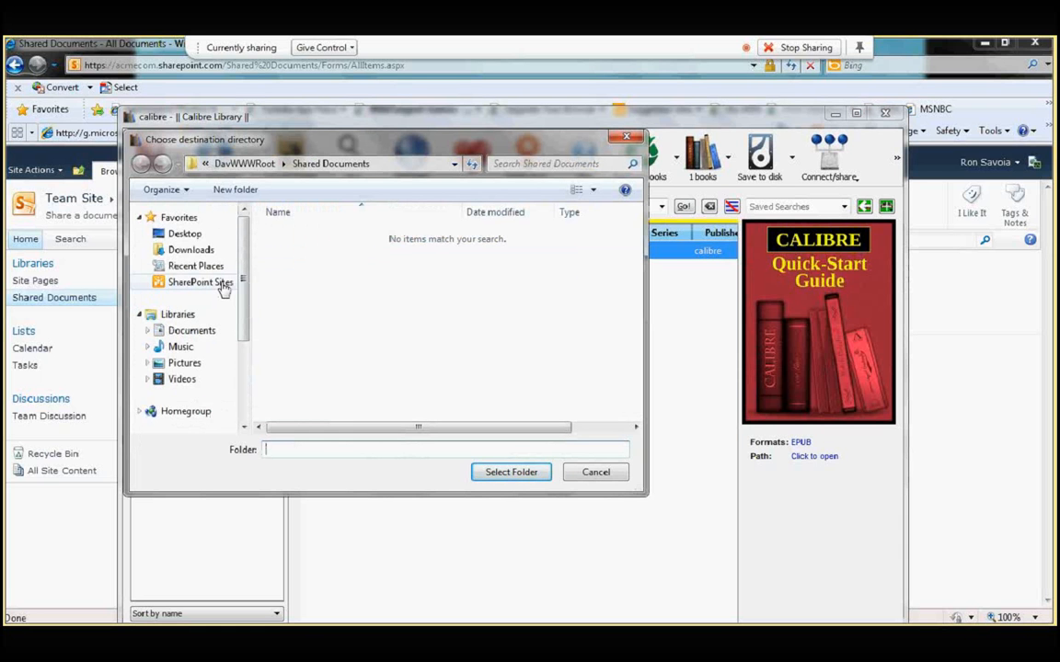
pyautogui.click(221, 284)
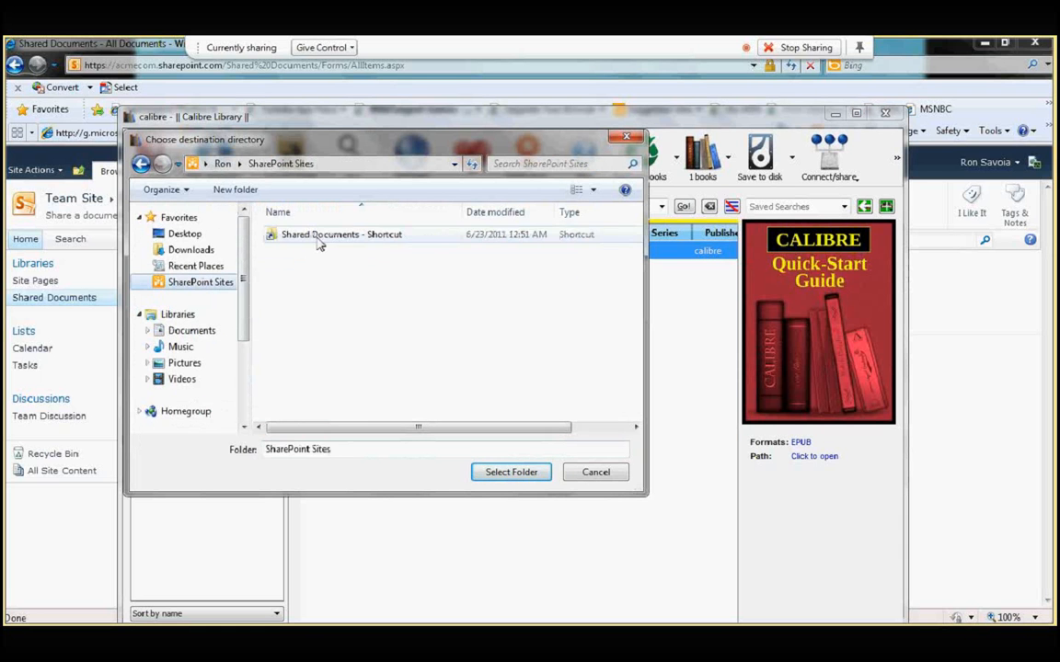
pyautogui.click(315, 237)
pyautogui.doubleClick(314, 235)
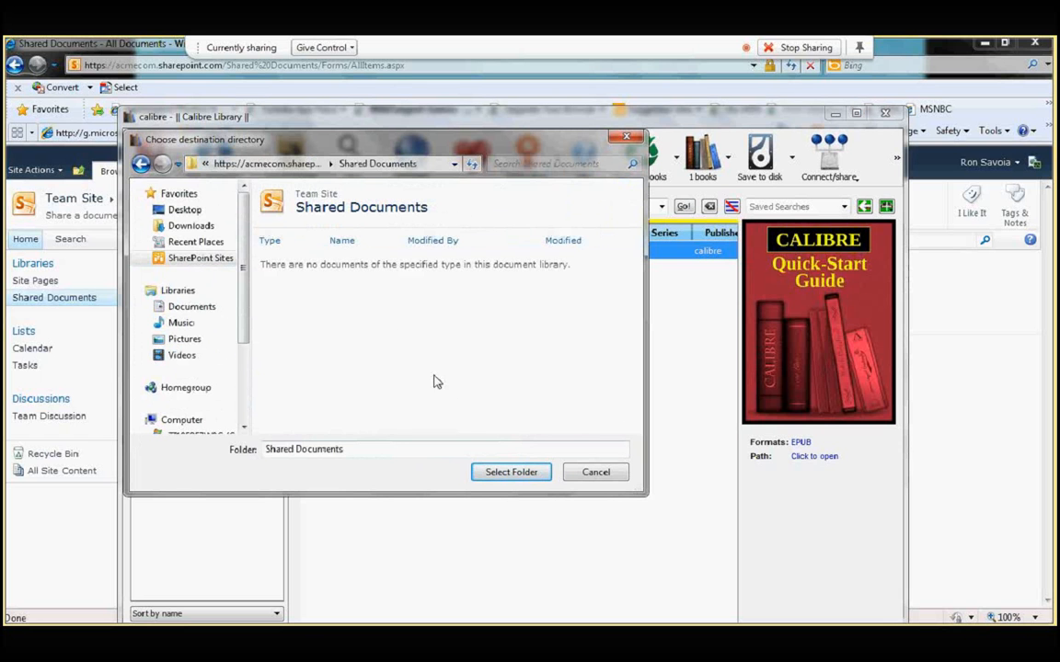
pyautogui.click(511, 472)
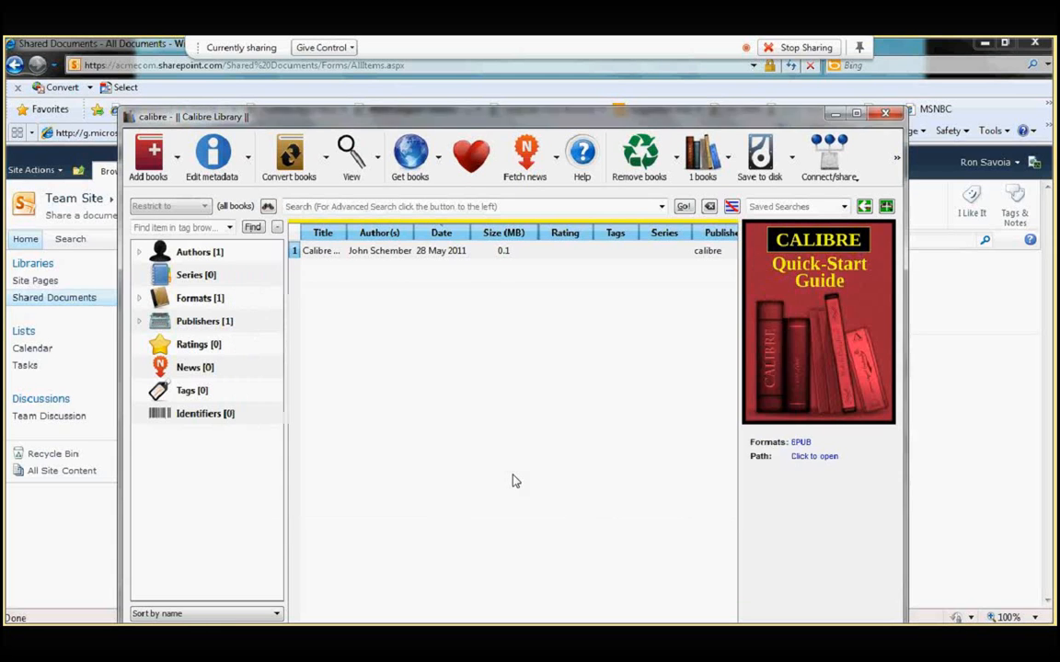
# Refresh the Shared Documents page in the browser and open the author folder's Calibre Quick Start Guide subfolder to check the saved files
pyautogui.moveTo(344, 606)
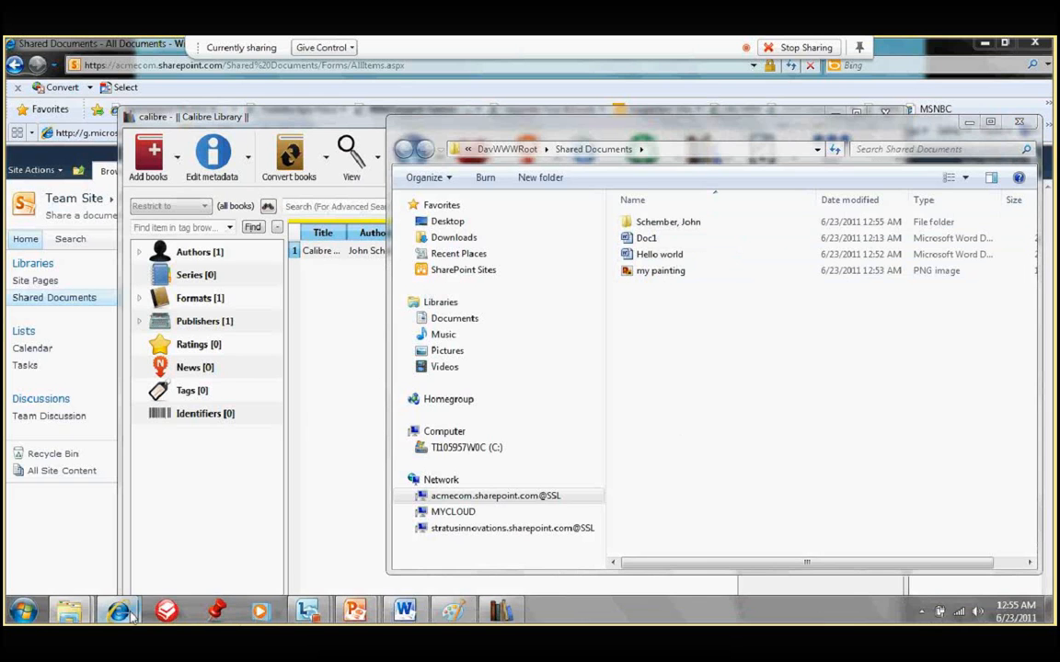
pyautogui.moveTo(131, 618)
pyautogui.click(232, 558)
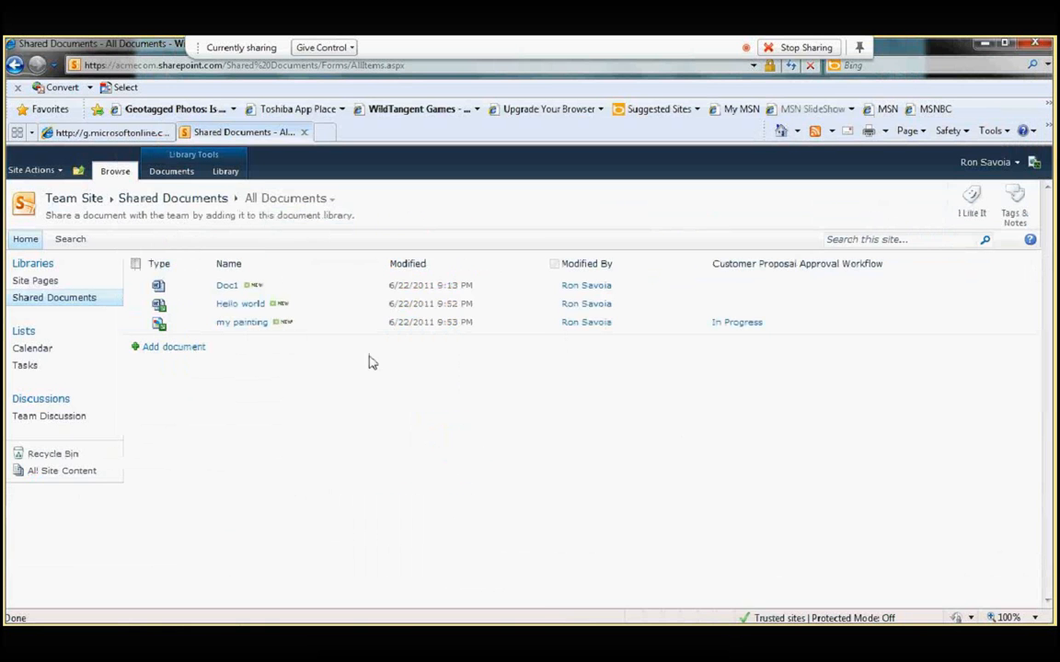
pyautogui.rightClick(368, 361)
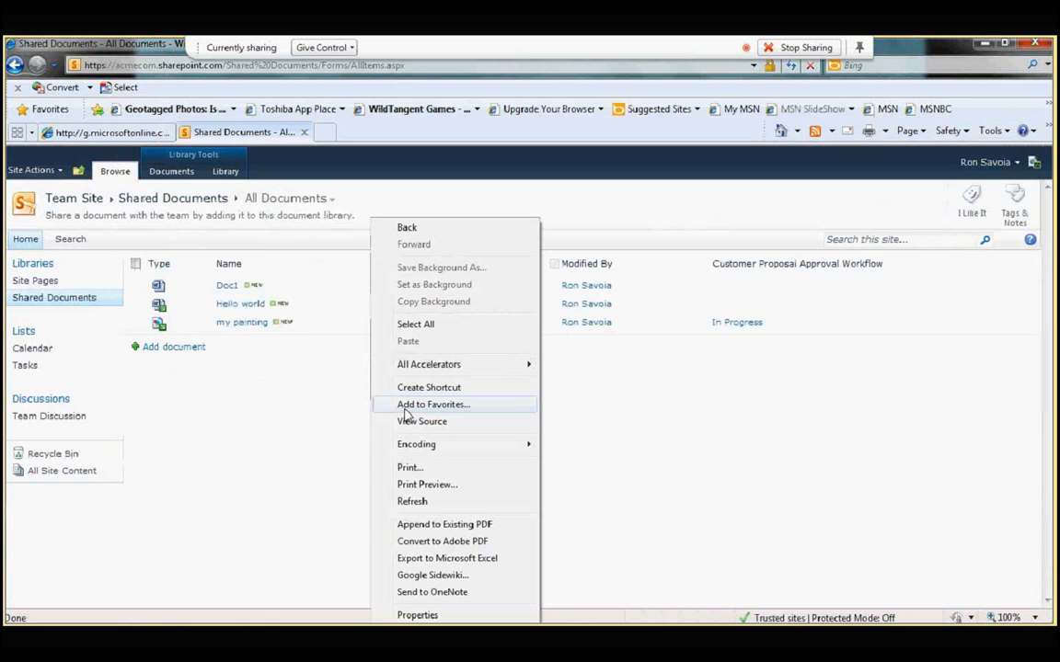
pyautogui.click(412, 501)
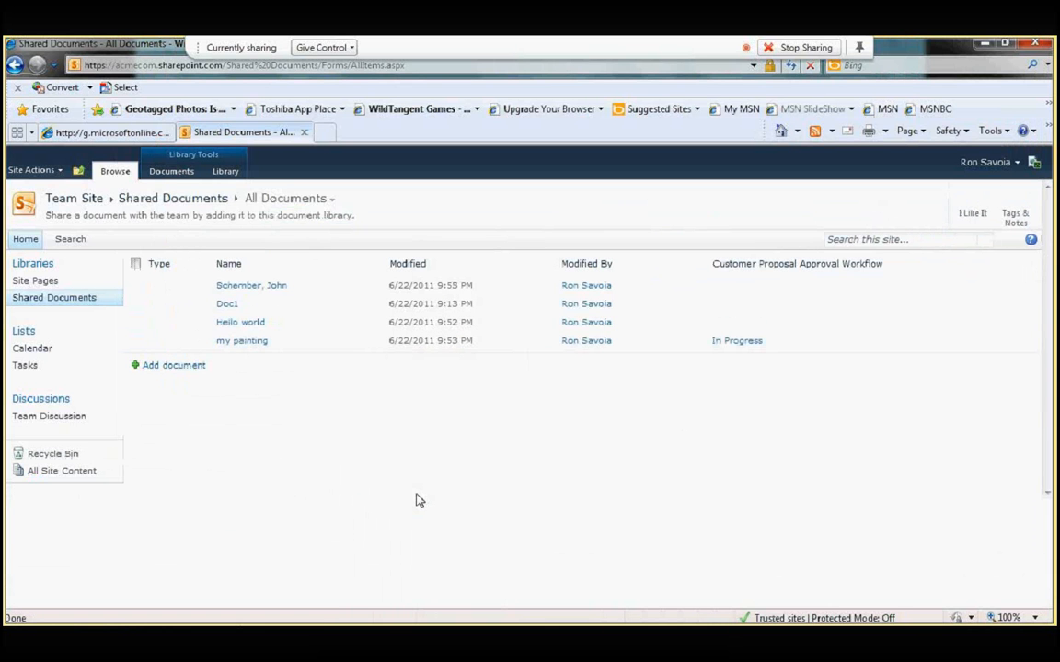
pyautogui.click(264, 288)
pyautogui.click(266, 289)
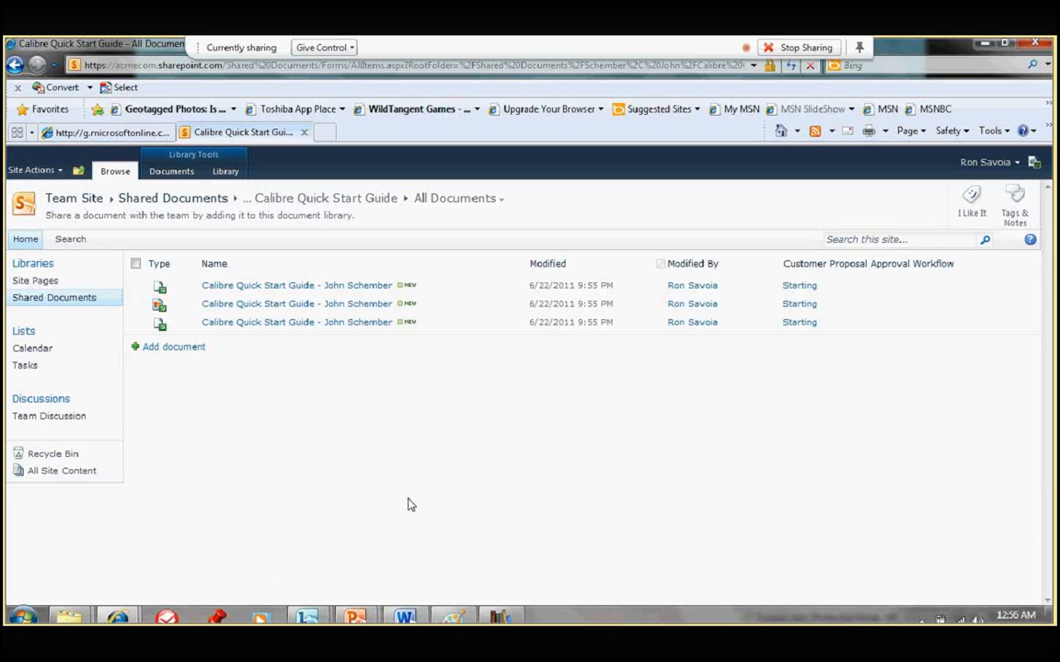
# Switch to the PowerPoint slide show and advance to the Next Steps slide
pyautogui.click(358, 614)
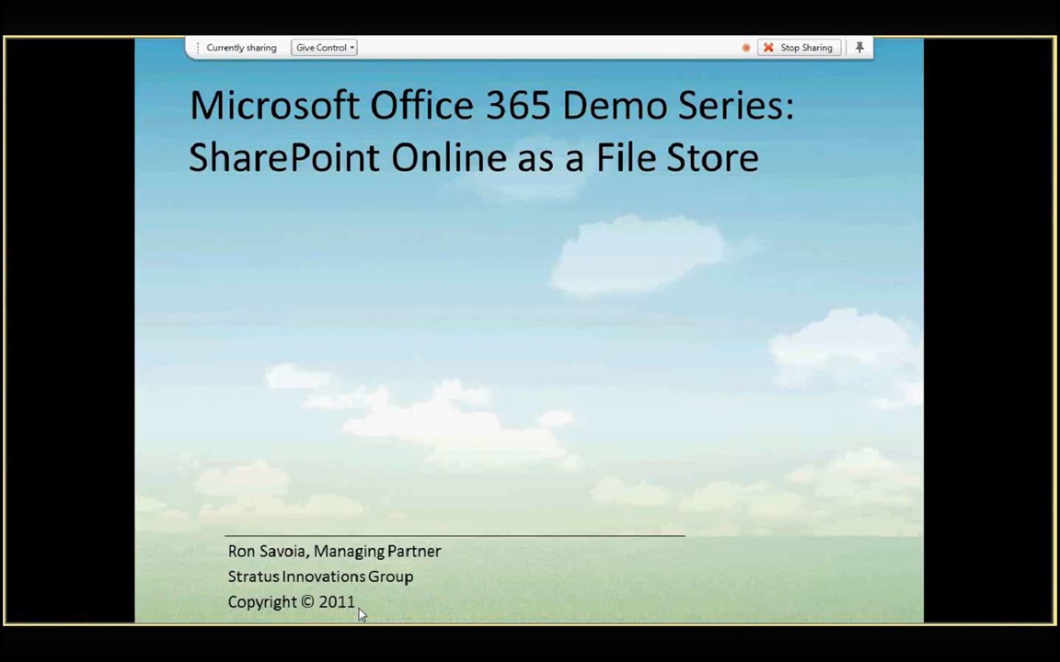
pyautogui.click(502, 327)
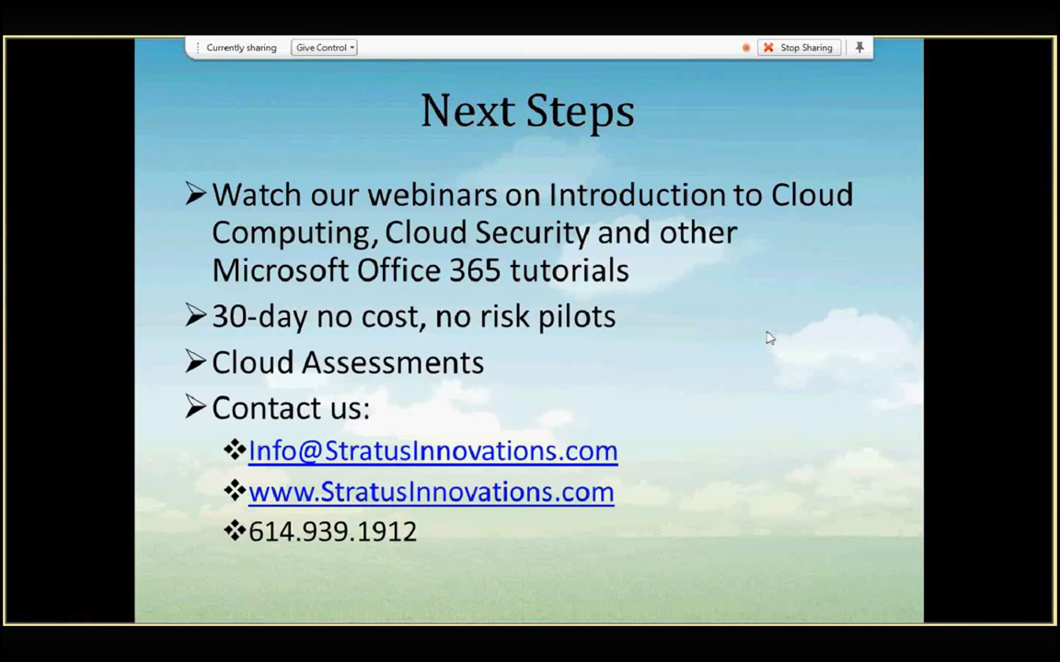